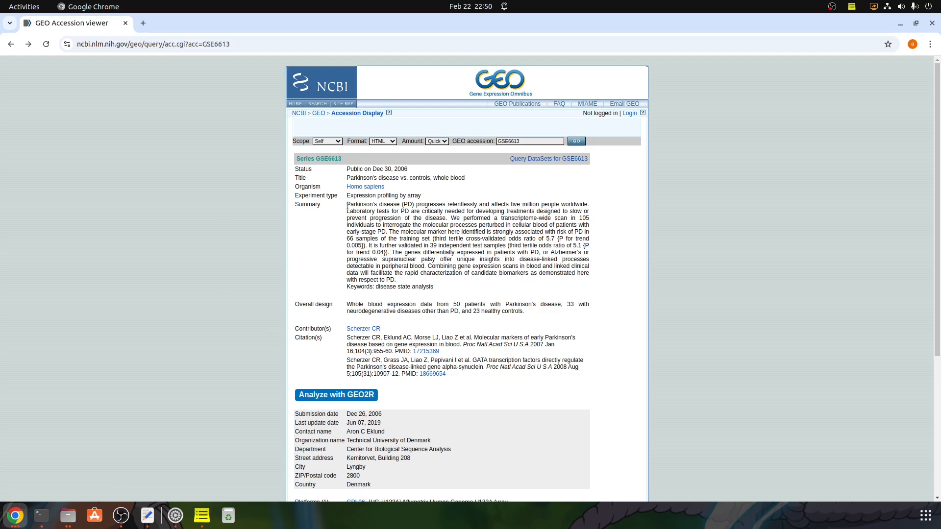
Read the summary and overall design of series GSE6613, and look over its sample and download sections
{"action": "left_click_drag", "start_coordinate": [347, 206], "coordinate": [397, 280]}
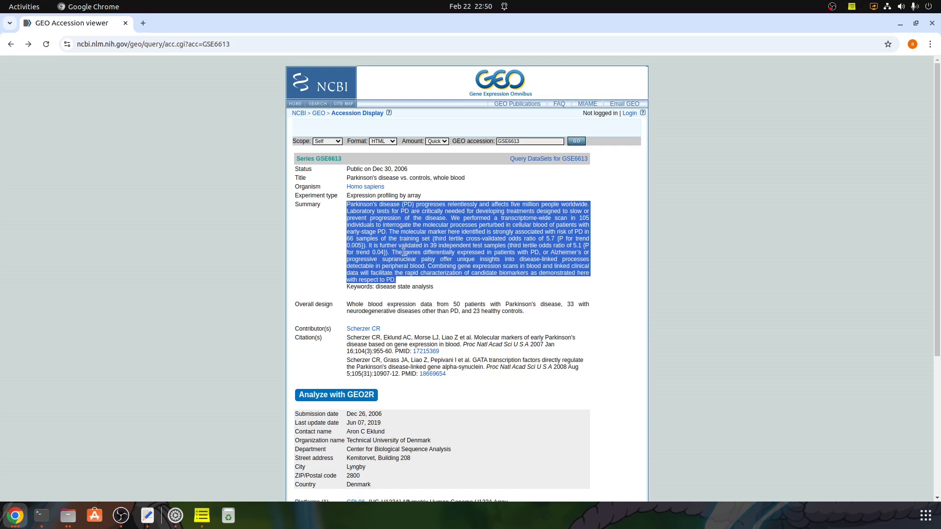
{"action": "scroll", "coordinate": [404, 252], "scroll_direction": "down", "scroll_amount": 6}
{"action": "scroll", "coordinate": [403, 251], "scroll_direction": "up", "scroll_amount": 6}
{"action": "left_click", "coordinate": [466, 229]}
{"action": "triple_click", "coordinate": [467, 229]}
{"action": "left_click", "coordinate": [743, 226]}
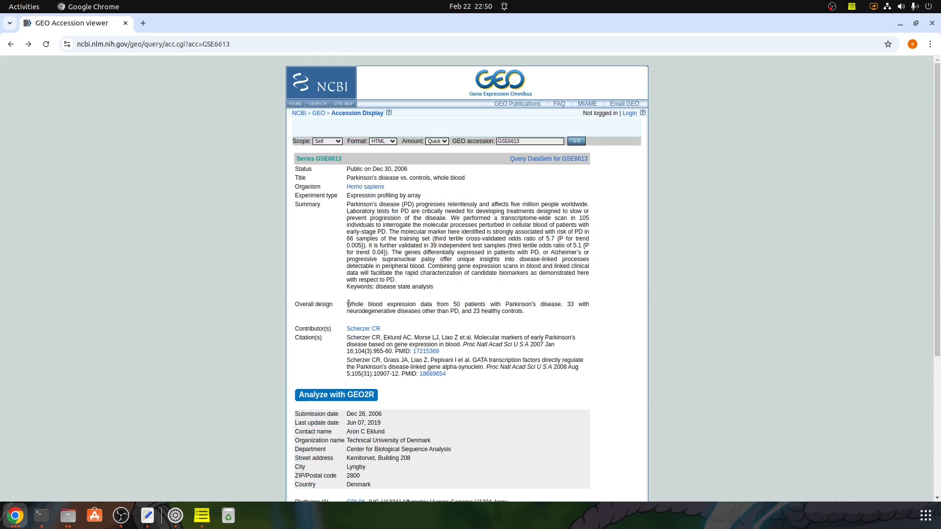
{"action": "left_click_drag", "start_coordinate": [347, 304], "coordinate": [525, 313]}
{"action": "left_click", "coordinate": [531, 315]}
{"action": "scroll", "coordinate": [440, 315], "scroll_direction": "down", "scroll_amount": 3}
{"action": "scroll", "coordinate": [441, 314], "scroll_direction": "down", "scroll_amount": 5}
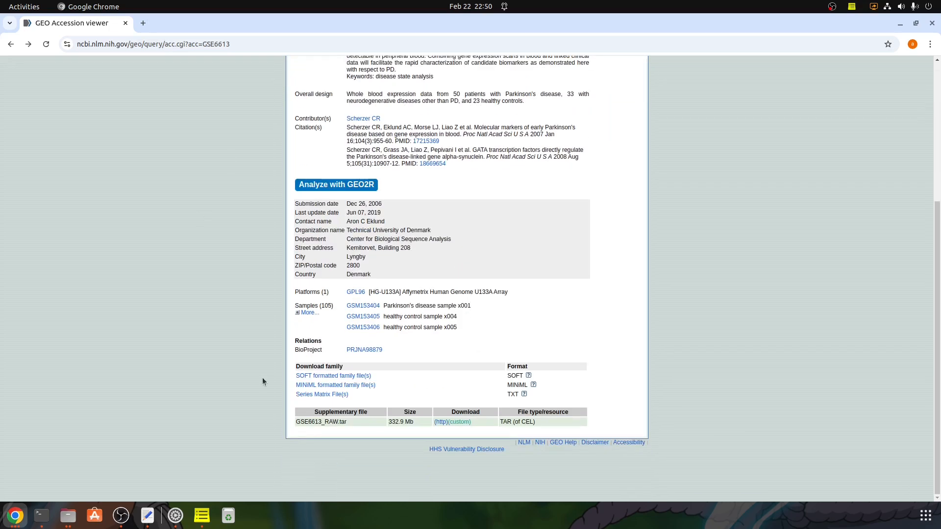
{"action": "scroll", "coordinate": [466, 300], "scroll_direction": "up", "scroll_amount": 10}
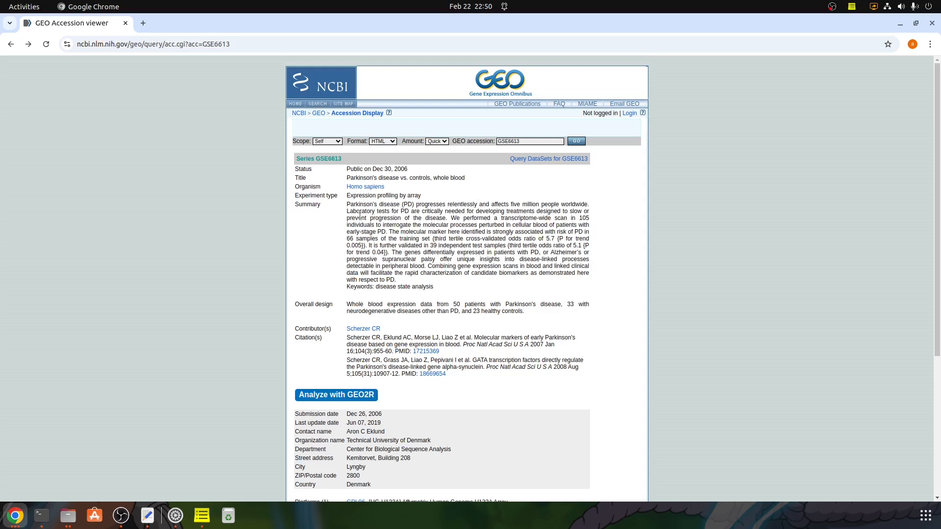
Expand the full sample list of the series and examine the array platform it uses
{"action": "scroll", "coordinate": [491, 275], "scroll_direction": "down", "scroll_amount": 5}
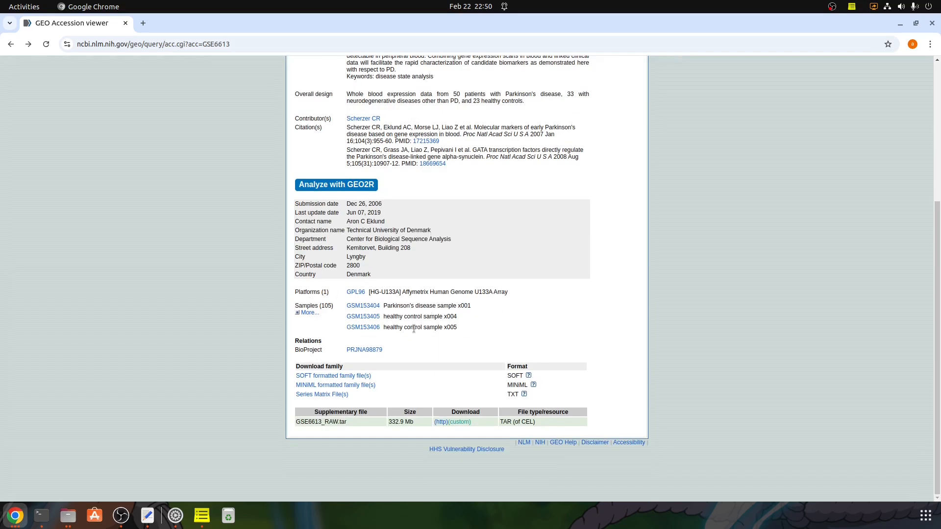
{"action": "left_click", "coordinate": [309, 312]}
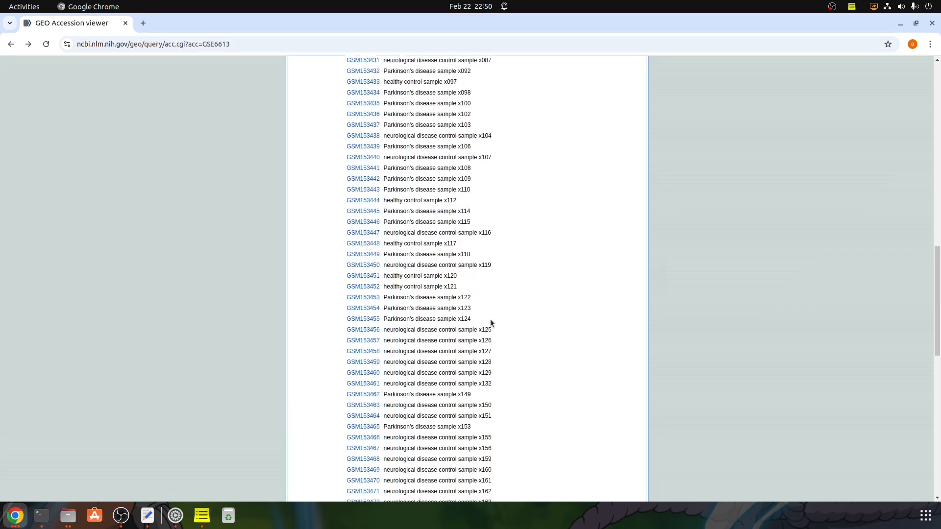
{"action": "scroll", "coordinate": [490, 319], "scroll_direction": "up", "scroll_amount": 10}
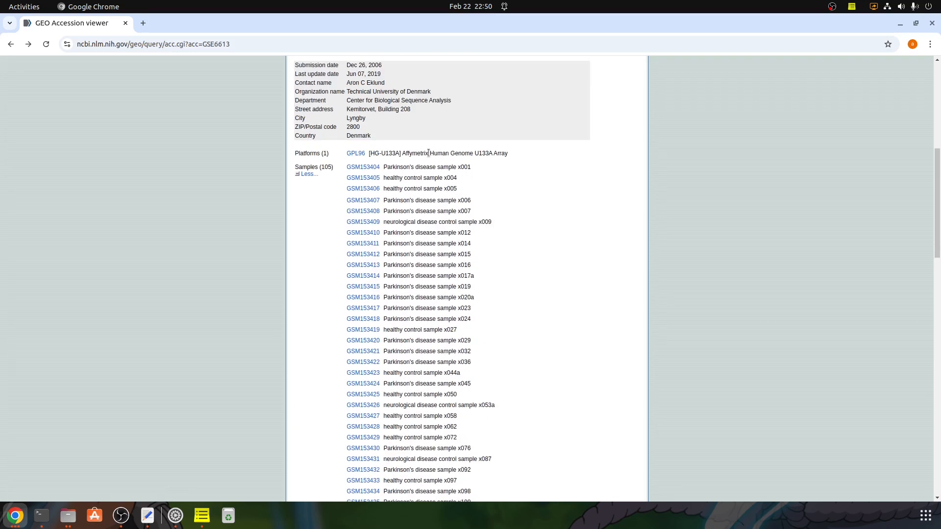
{"action": "left_click_drag", "start_coordinate": [409, 153], "coordinate": [508, 153]}
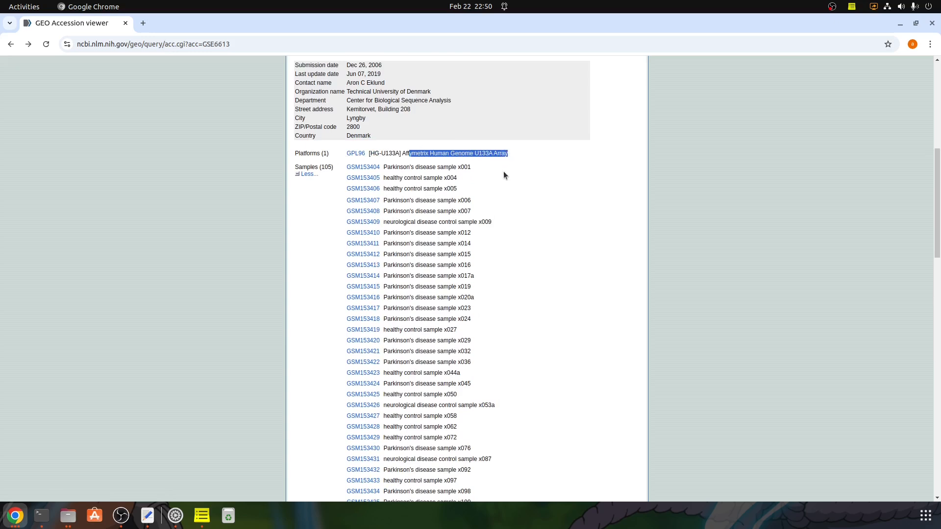
{"action": "left_click_drag", "start_coordinate": [505, 156], "coordinate": [402, 154]}
{"action": "triple_click", "coordinate": [439, 157]}
{"action": "left_click_drag", "start_coordinate": [479, 156], "coordinate": [514, 156]}
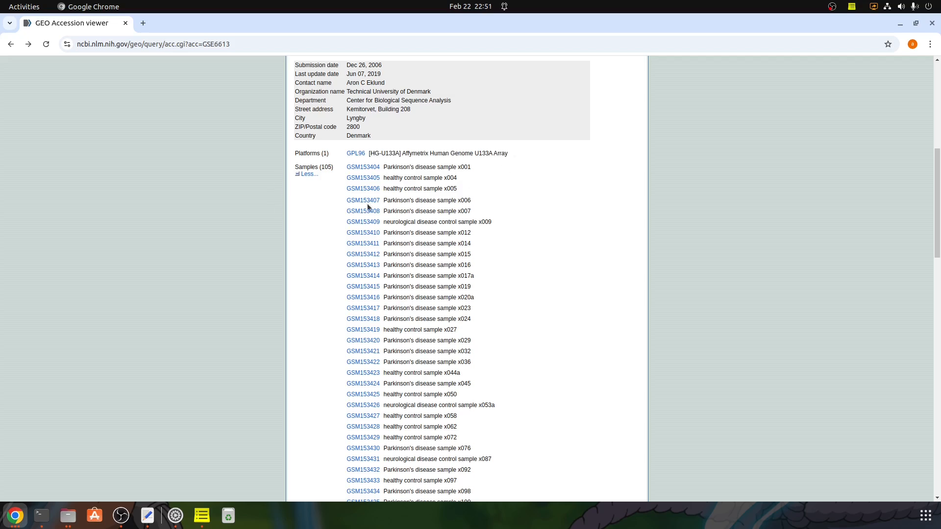
Examine the sample list for Parkinson's disease, healthy control and neurological disease control samples
{"action": "scroll", "coordinate": [398, 273], "scroll_direction": "down", "scroll_amount": 3}
{"action": "scroll", "coordinate": [399, 273], "scroll_direction": "down", "scroll_amount": 15}
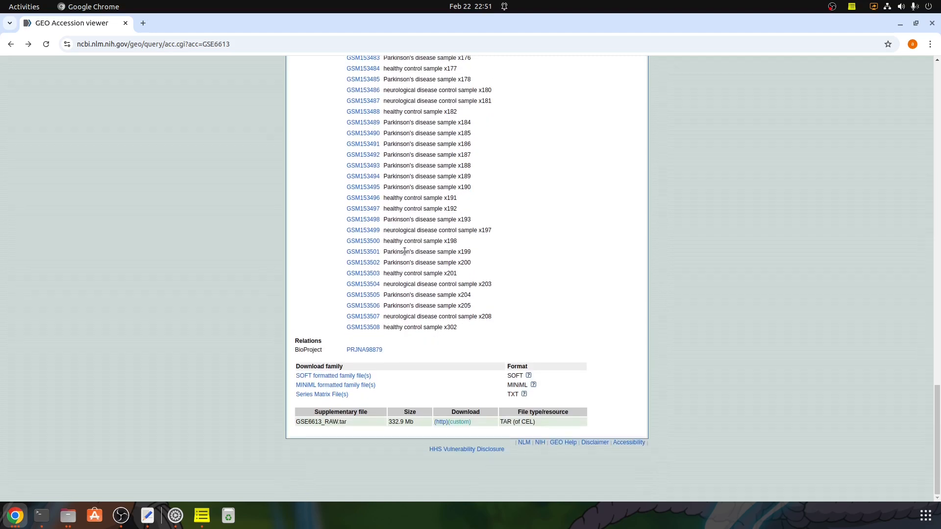
{"action": "scroll", "coordinate": [404, 252], "scroll_direction": "up", "scroll_amount": 18}
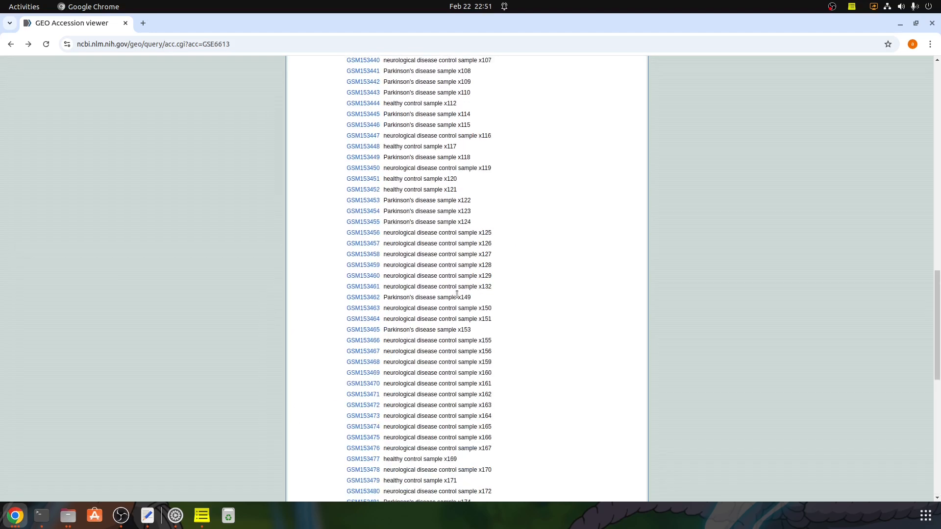
{"action": "left_click_drag", "start_coordinate": [402, 156], "coordinate": [471, 150]}
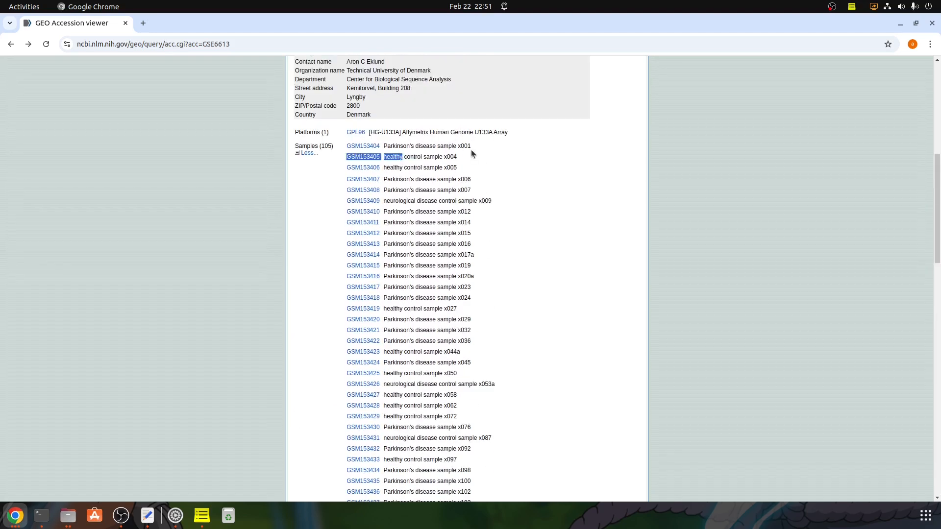
{"action": "left_click", "coordinate": [426, 174]}
{"action": "left_click_drag", "start_coordinate": [404, 160], "coordinate": [439, 159]}
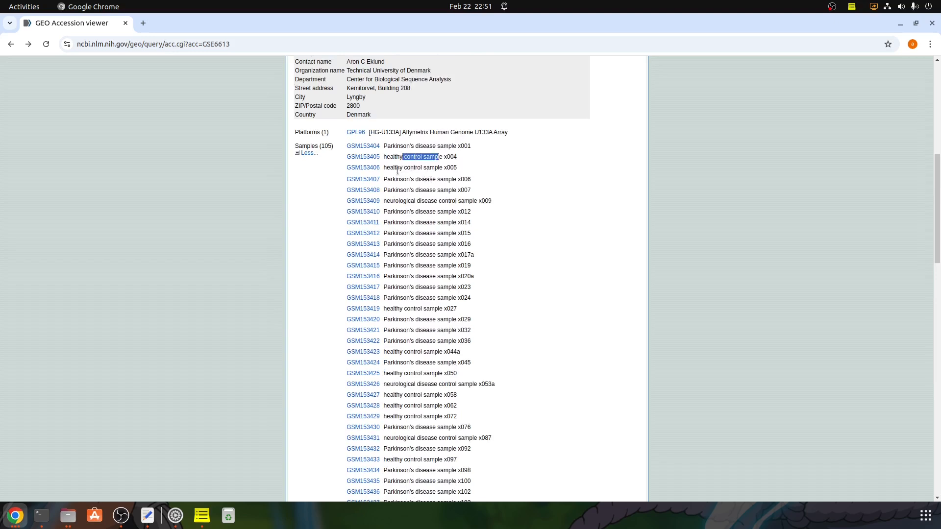
{"action": "left_click_drag", "start_coordinate": [394, 180], "coordinate": [472, 180]}
{"action": "left_click_drag", "start_coordinate": [399, 201], "coordinate": [453, 201]}
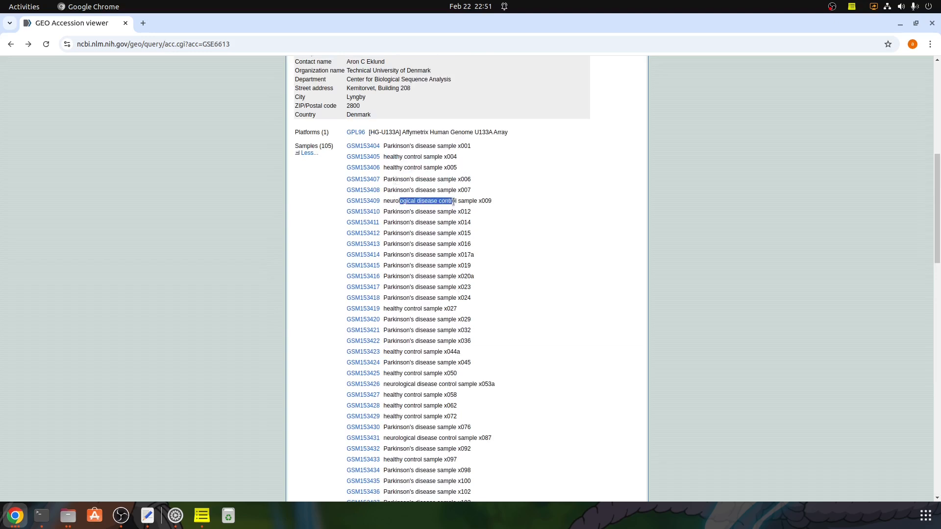
{"action": "scroll", "coordinate": [431, 377], "scroll_direction": "down", "scroll_amount": 10}
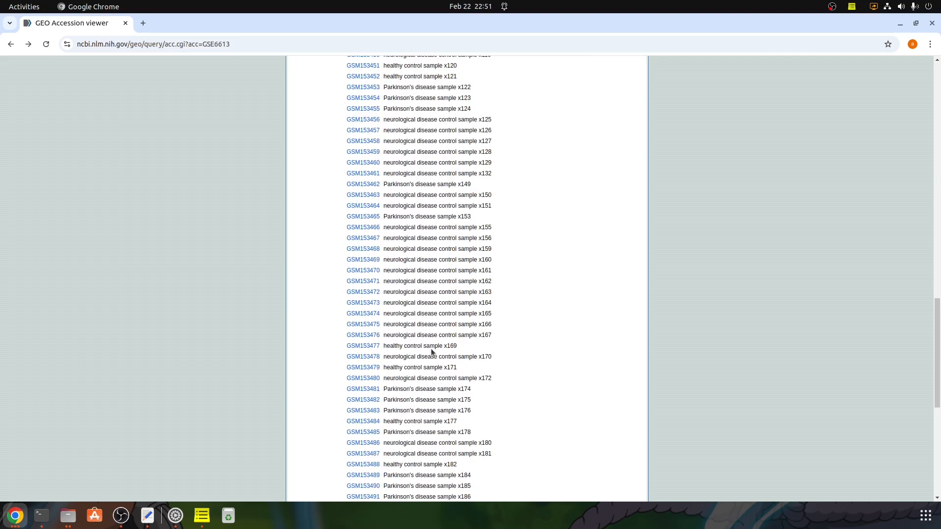
{"action": "scroll", "coordinate": [424, 296], "scroll_direction": "down", "scroll_amount": 8}
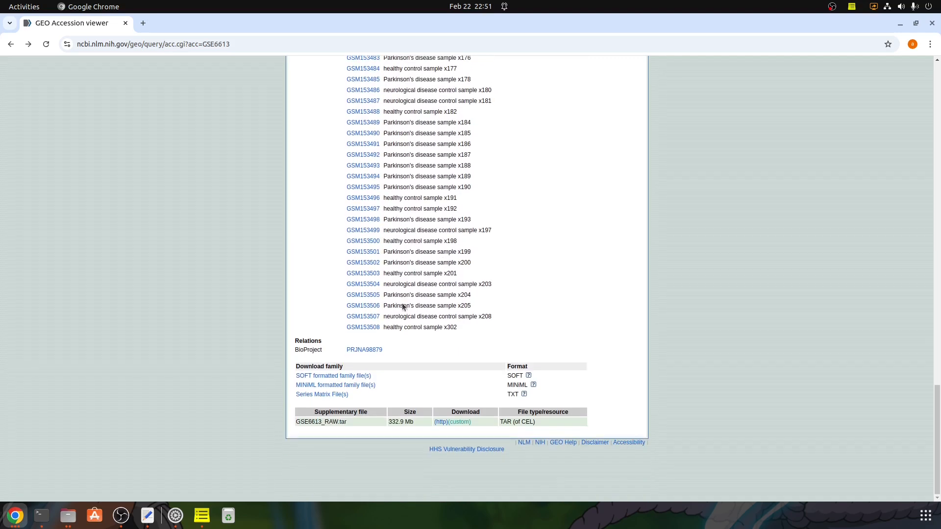
Open series GSE6613 for analysis in GEO2R and look through its sample table
{"action": "scroll", "coordinate": [176, 218], "scroll_direction": "up", "scroll_amount": 10}
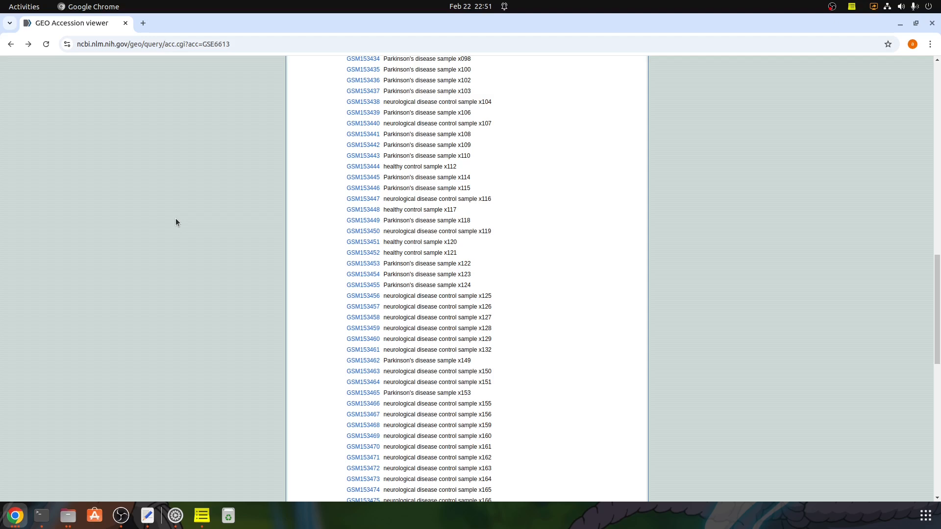
{"action": "scroll", "coordinate": [477, 318], "scroll_direction": "up", "scroll_amount": 11}
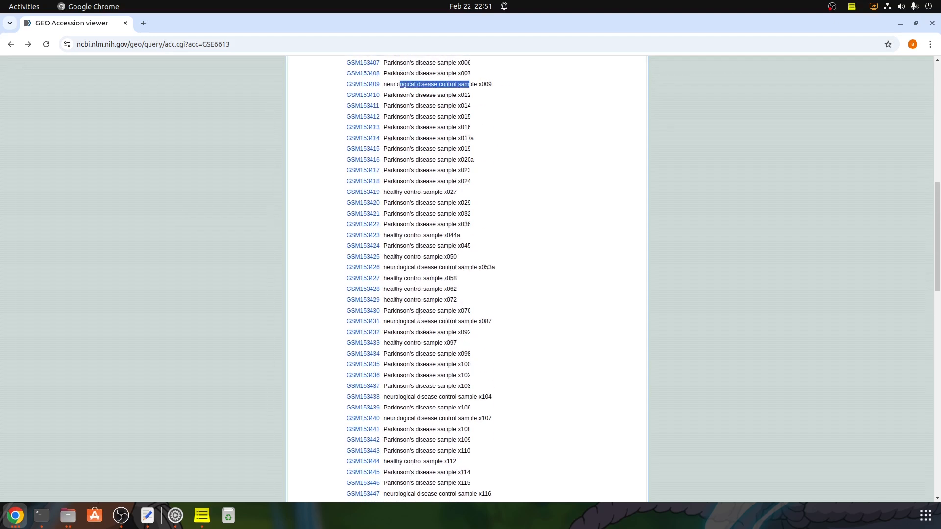
{"action": "left_click", "coordinate": [334, 263]}
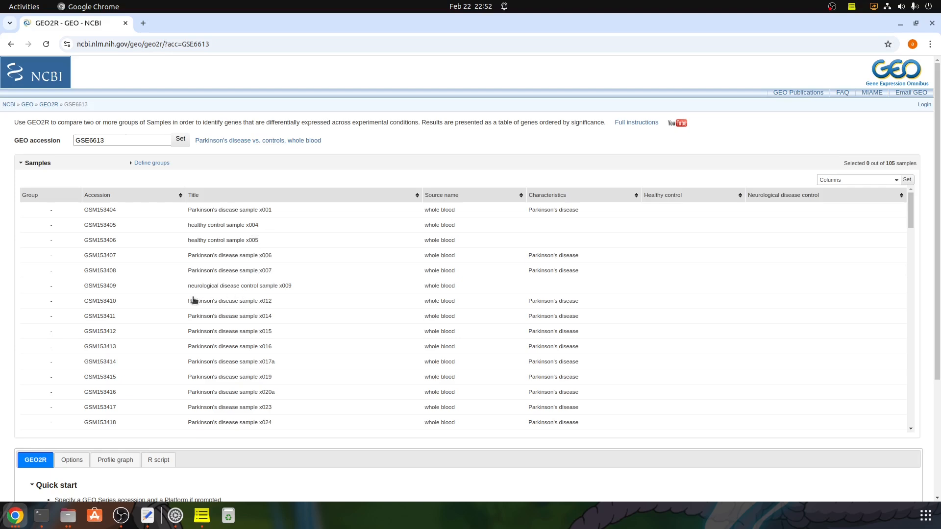
{"action": "scroll", "coordinate": [338, 300], "scroll_direction": "down", "scroll_amount": 20}
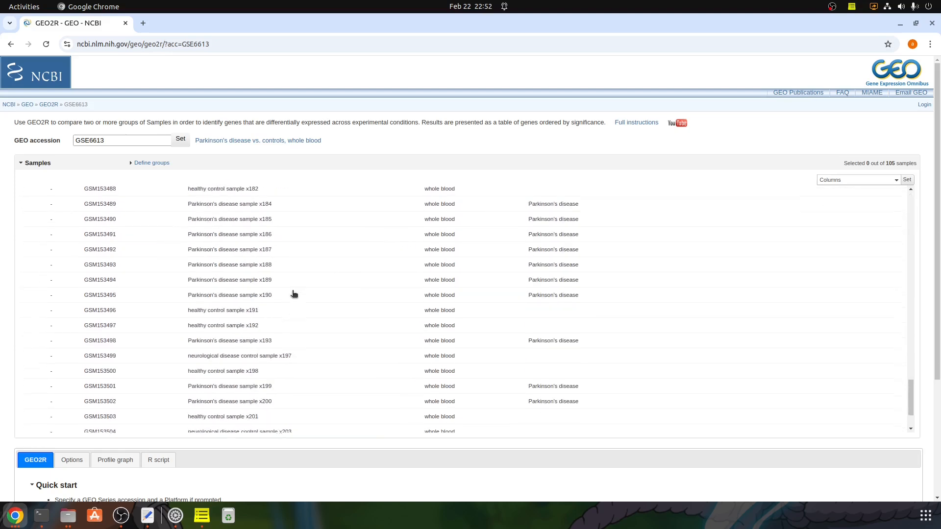
{"action": "scroll", "coordinate": [290, 268], "scroll_direction": "up", "scroll_amount": 20}
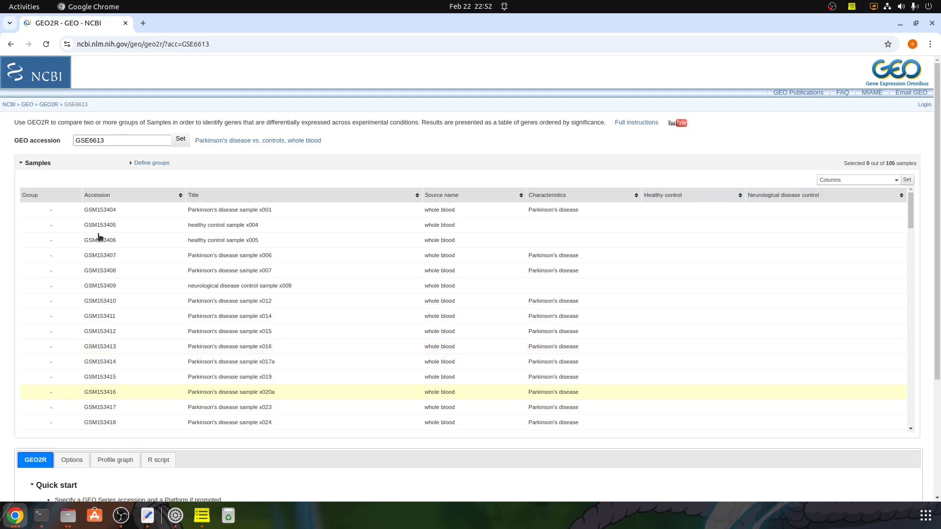
Define a sample group named Controls
{"action": "left_click", "coordinate": [133, 163]}
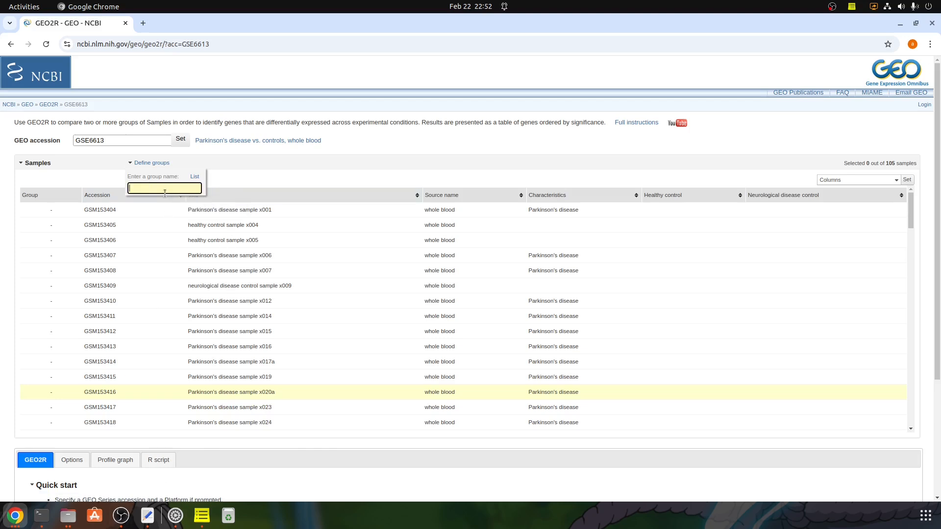
{"action": "type", "text": "Controls"}
{"action": "key", "text": "Return"}
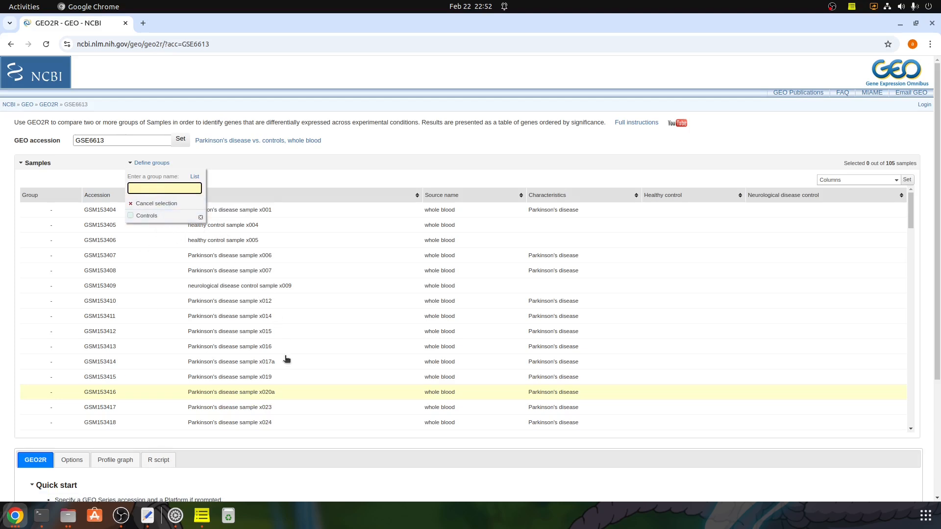
{"action": "scroll", "coordinate": [350, 293], "scroll_direction": "down", "scroll_amount": 1}
{"action": "scroll", "coordinate": [350, 293], "scroll_direction": "up", "scroll_amount": 1}
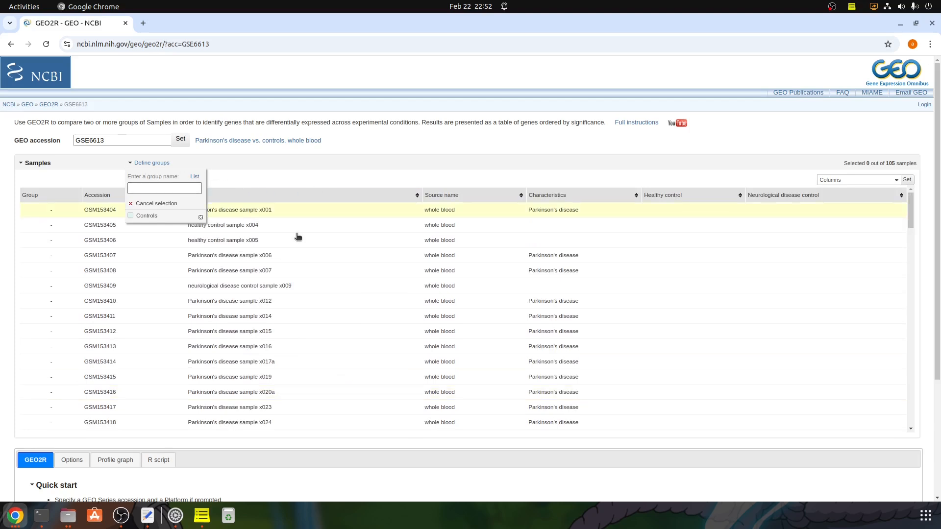
Assign the healthy control samples x004 and x005 to the Controls group
{"action": "left_click", "coordinate": [270, 241]}
{"action": "left_click", "coordinate": [265, 231]}
{"action": "left_click", "coordinate": [270, 242], "text": "ctrl"}
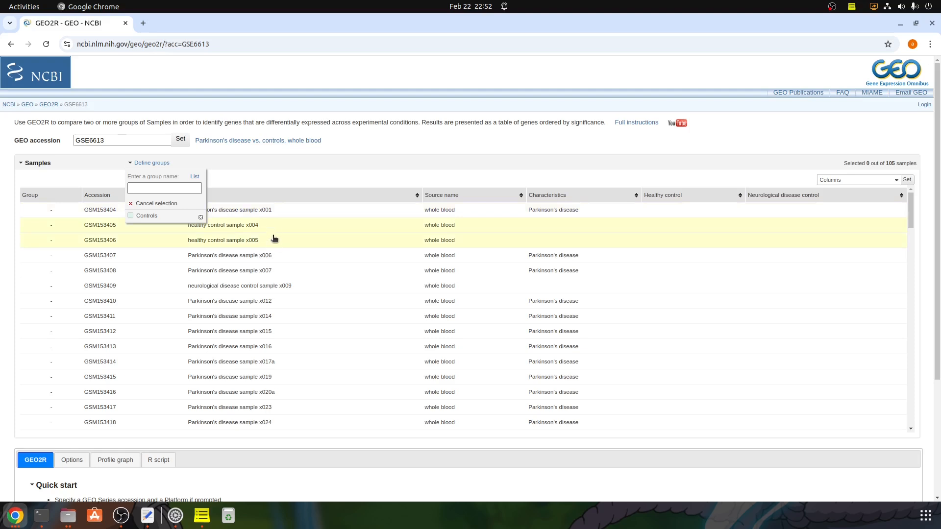
{"action": "left_click", "coordinate": [398, 268]}
{"action": "left_click", "coordinate": [284, 230]}
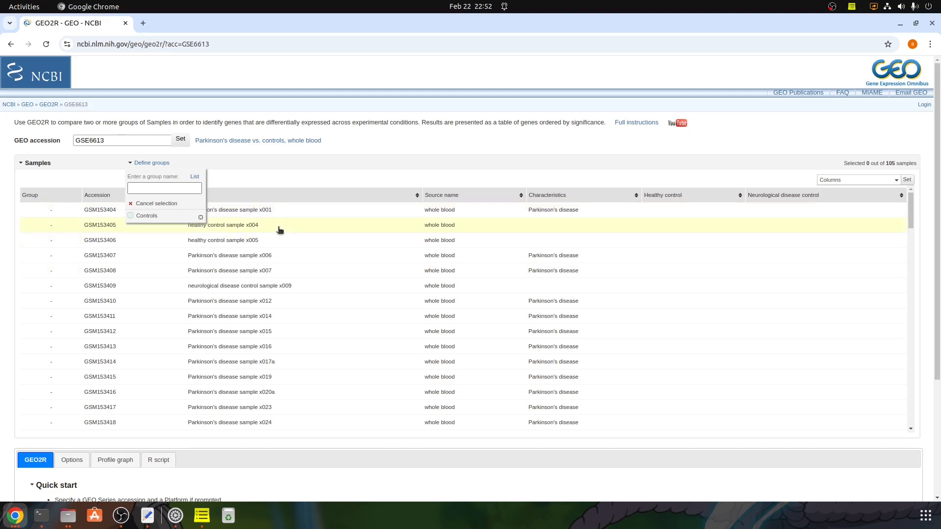
{"action": "left_click", "coordinate": [147, 216]}
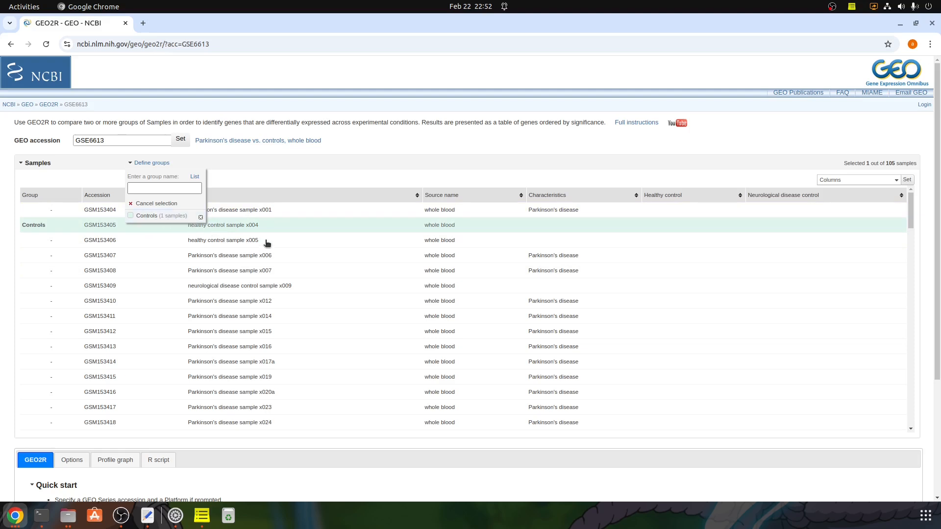
{"action": "left_click", "coordinate": [246, 241]}
{"action": "left_click", "coordinate": [162, 219]}
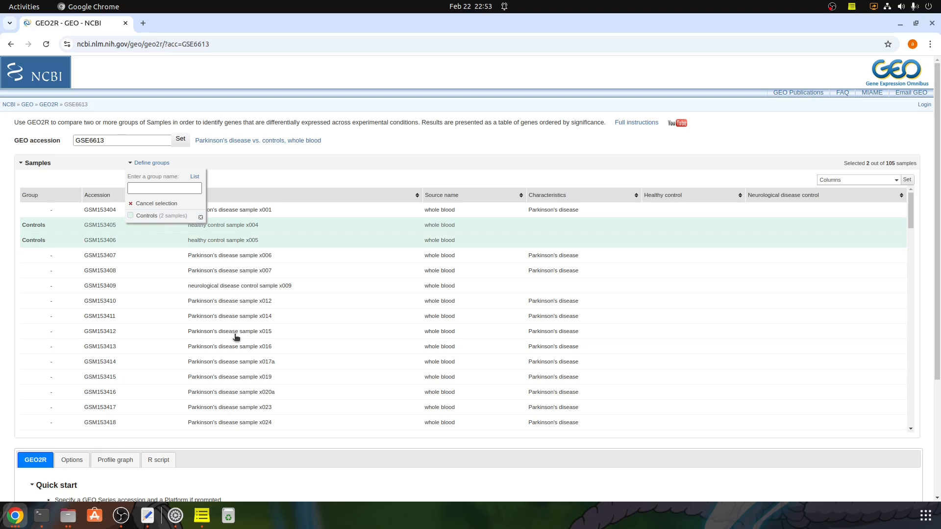
Assign the healthy control sample x171 to the Controls group
{"action": "scroll", "coordinate": [235, 338], "scroll_direction": "down", "scroll_amount": 6}
{"action": "scroll", "coordinate": [237, 339], "scroll_direction": "down", "scroll_amount": 13}
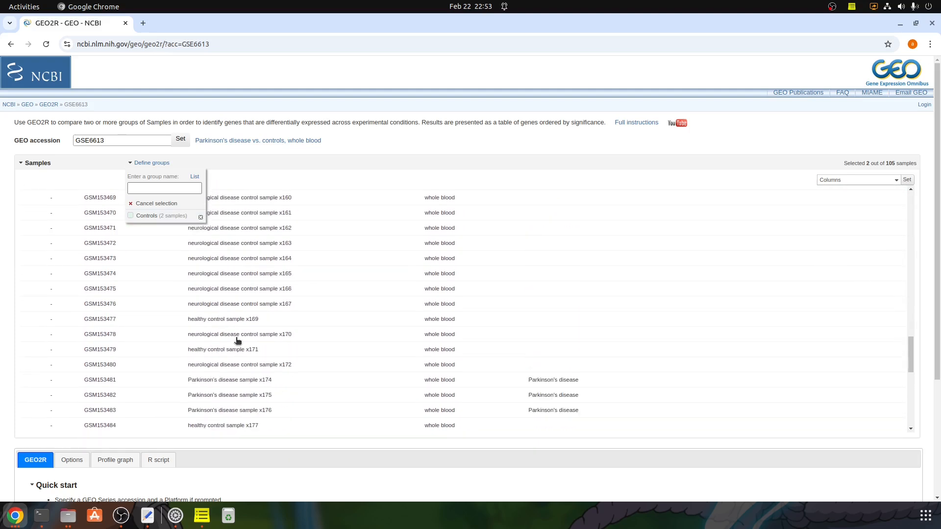
{"action": "left_click", "coordinate": [237, 349]}
{"action": "left_click", "coordinate": [141, 218]}
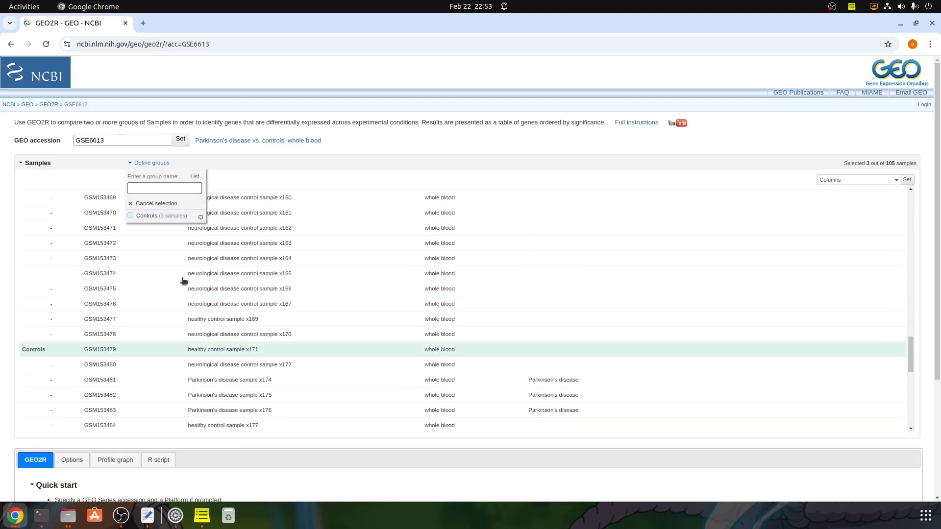
Delete the Controls group with its sample assignments and define a new empty group named Controls
{"action": "scroll", "coordinate": [241, 360], "scroll_direction": "down", "scroll_amount": 8}
{"action": "scroll", "coordinate": [273, 361], "scroll_direction": "up", "scroll_amount": 20}
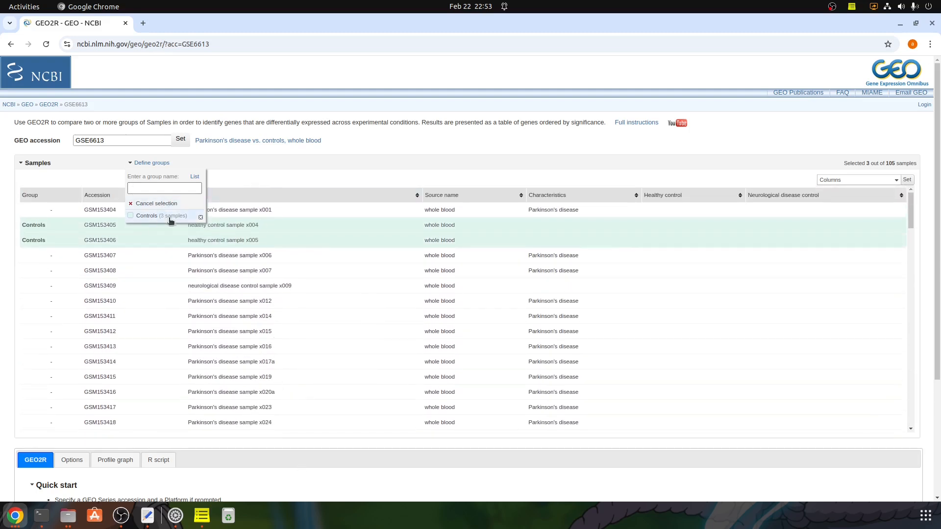
{"action": "left_click", "coordinate": [200, 217]}
{"action": "left_click", "coordinate": [165, 190]}
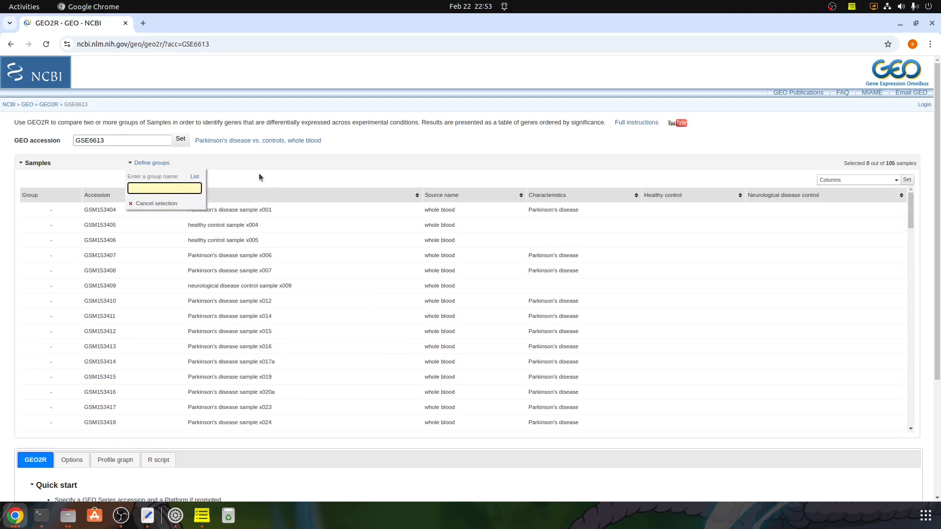
{"action": "type", "text": "Controls"}
{"action": "key", "text": "Return"}
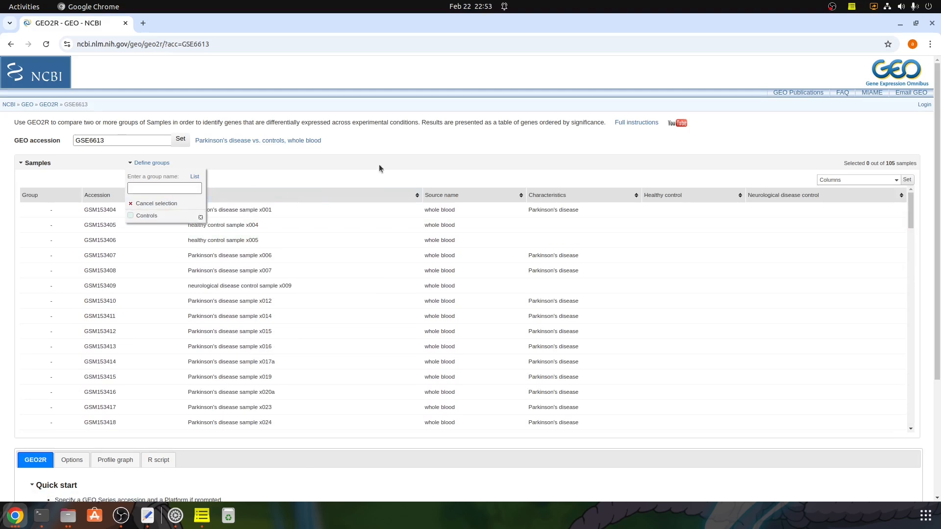
Sort the samples by title and assign all healthy control samples, x004 through x302, to the Controls group
{"action": "left_click", "coordinate": [326, 201]}
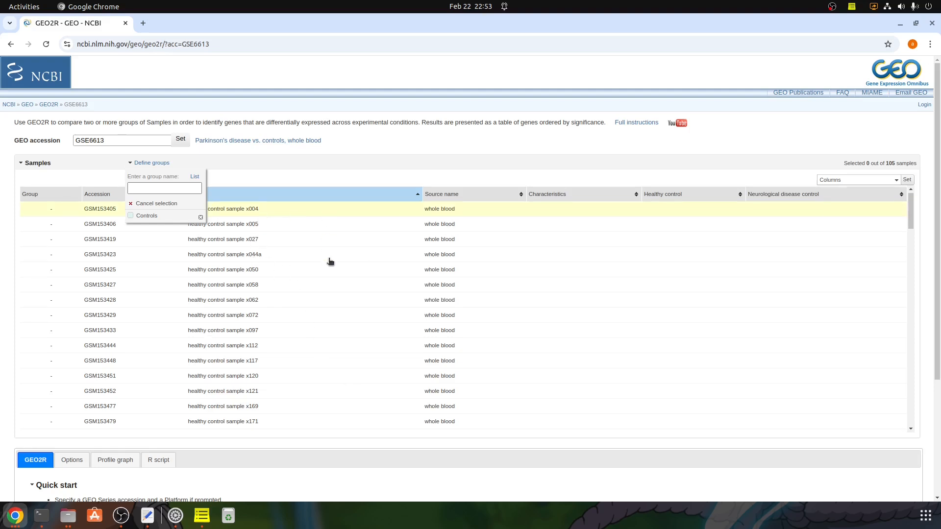
{"action": "scroll", "coordinate": [328, 263], "scroll_direction": "down", "scroll_amount": 5}
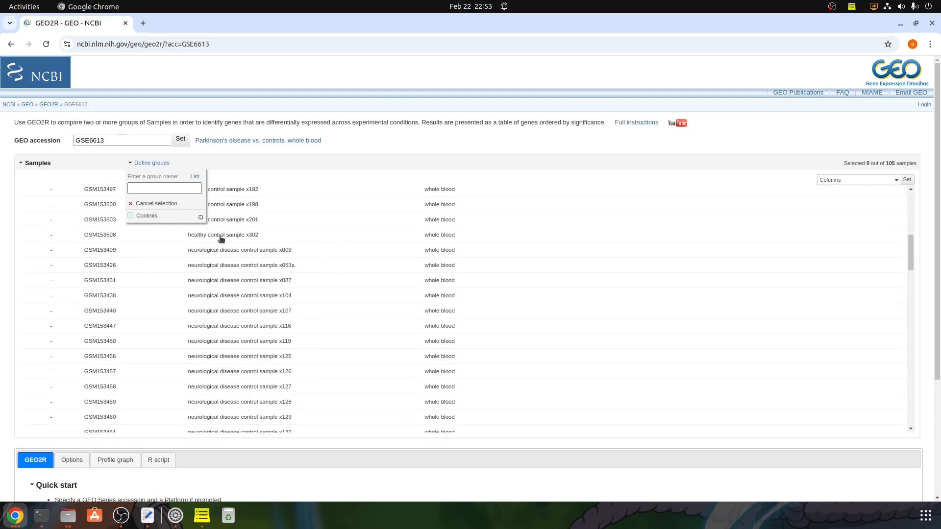
{"action": "scroll", "coordinate": [262, 244], "scroll_direction": "up", "scroll_amount": 5}
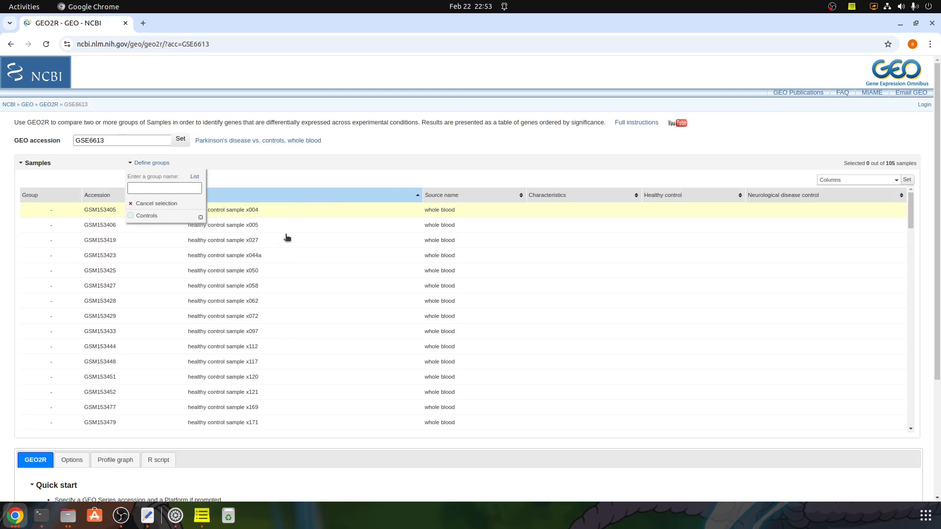
{"action": "left_click_drag", "start_coordinate": [909, 204], "coordinate": [906, 232]}
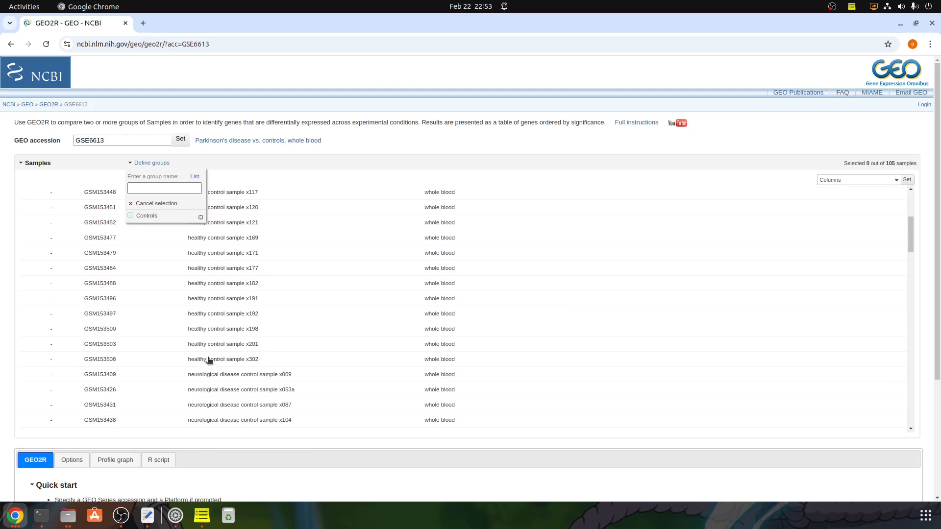
{"action": "left_click", "coordinate": [150, 218]}
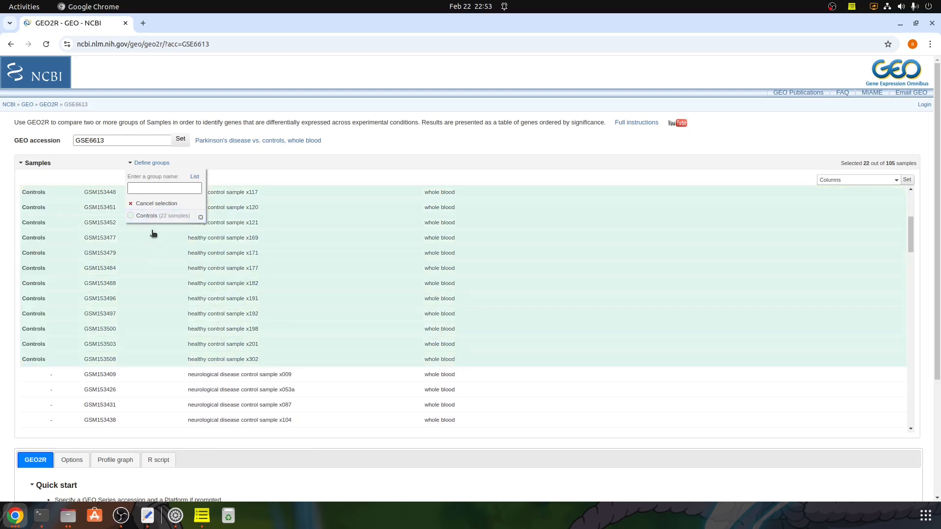
{"action": "scroll", "coordinate": [153, 234], "scroll_direction": "up", "scroll_amount": 3}
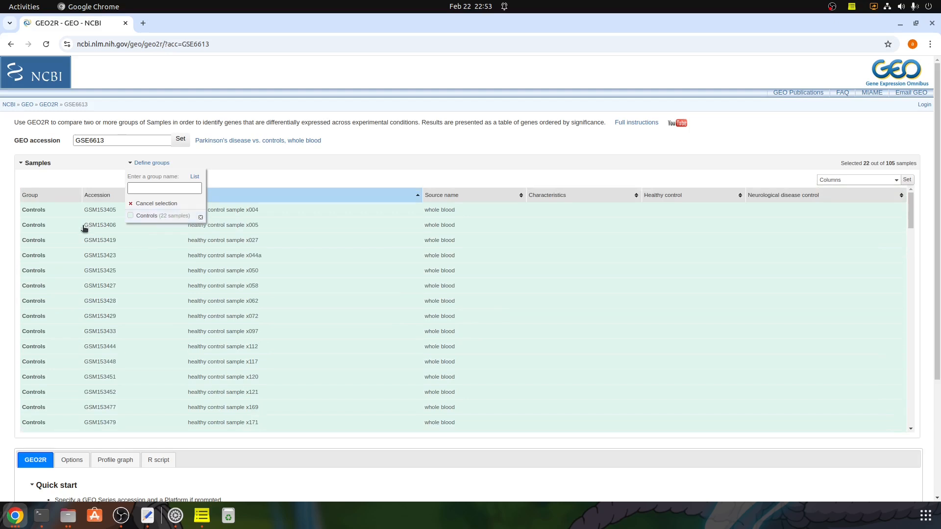
Define a sample group named Parkinsons and assign all Parkinson's disease samples, x001 through x205, to it
{"action": "scroll", "coordinate": [222, 238], "scroll_direction": "down", "scroll_amount": 10}
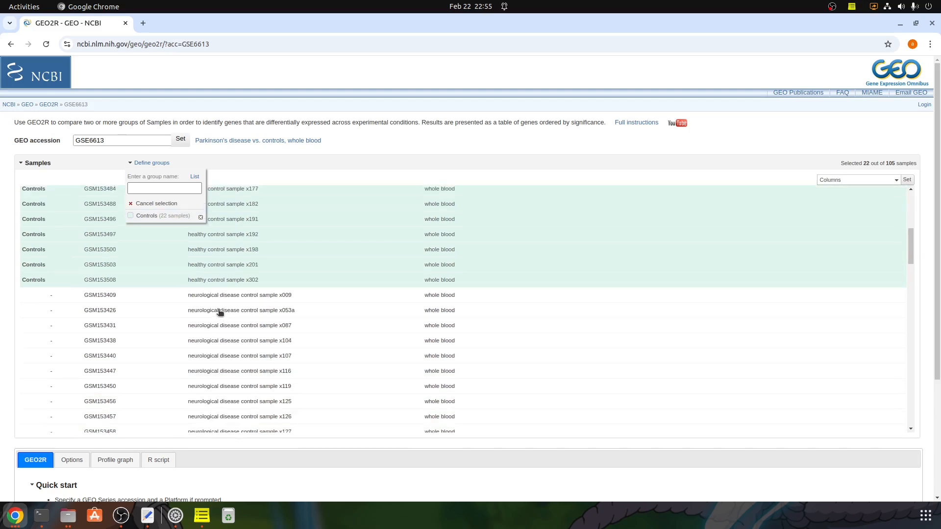
{"action": "scroll", "coordinate": [216, 309], "scroll_direction": "down", "scroll_amount": 5}
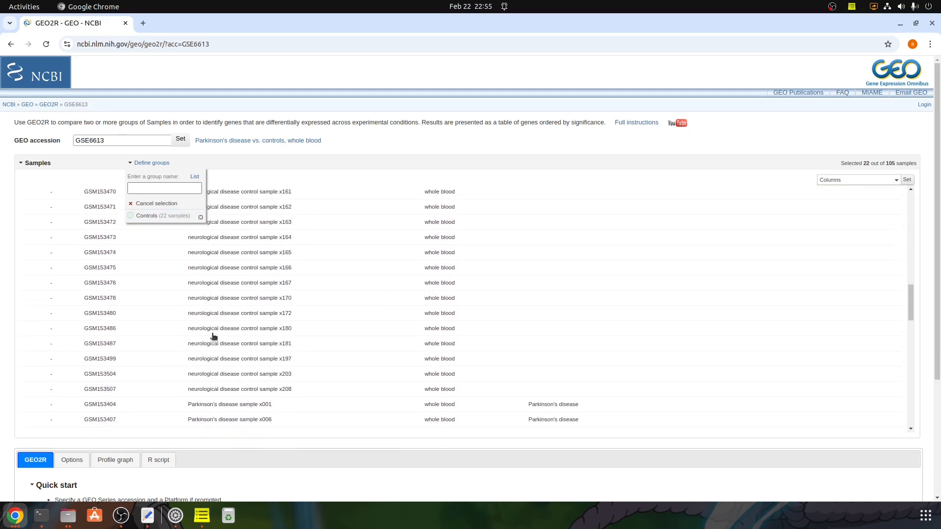
{"action": "left_click", "coordinate": [230, 284]}
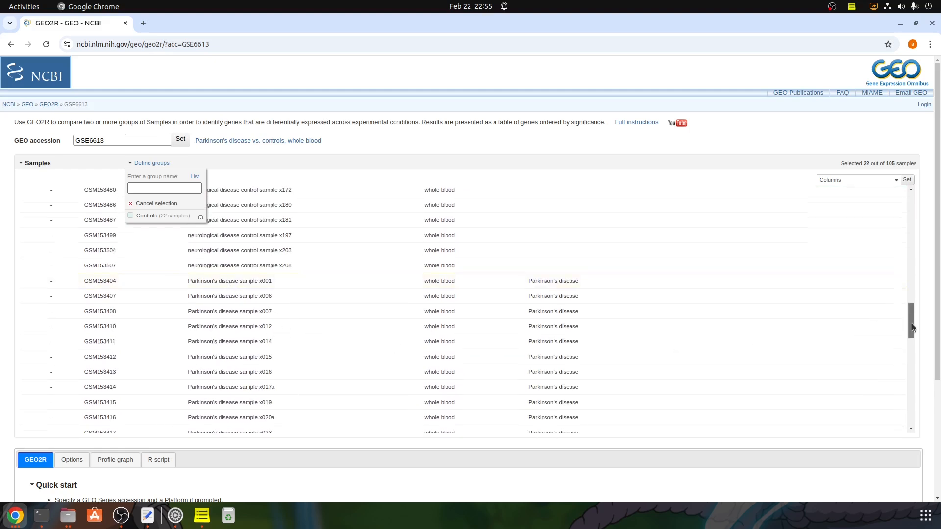
{"action": "left_click_drag", "start_coordinate": [910, 319], "coordinate": [912, 428]}
{"action": "left_click", "coordinate": [238, 428], "text": "shift"}
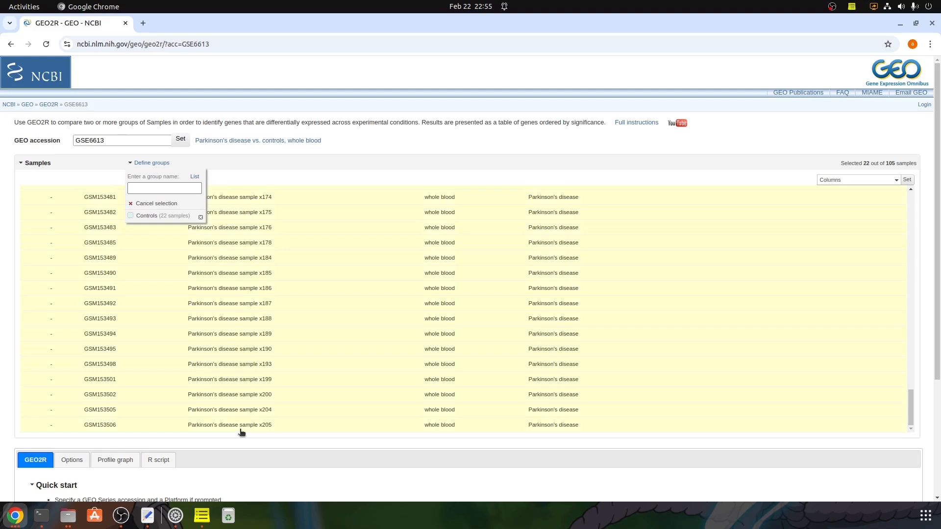
{"action": "scroll", "coordinate": [310, 330], "scroll_direction": "up", "scroll_amount": 5}
{"action": "left_click", "coordinate": [171, 190]}
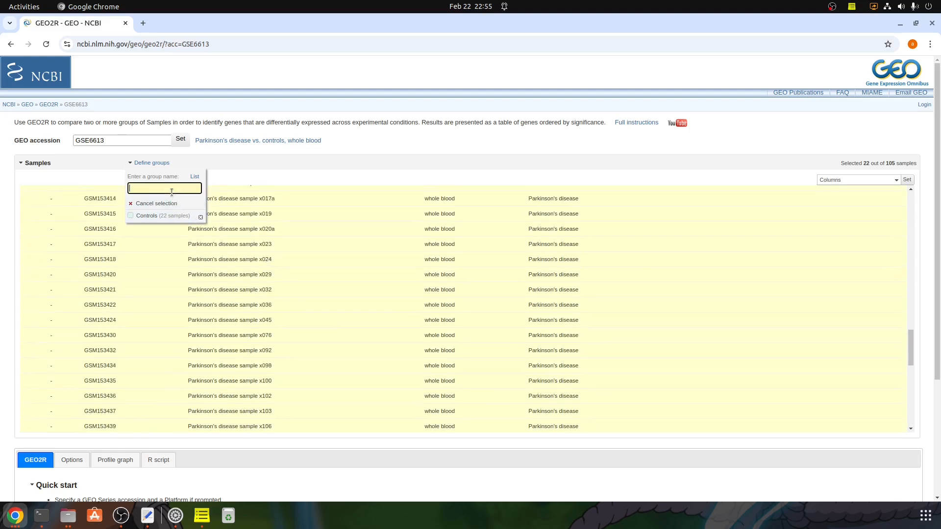
{"action": "type", "text": "Prkin"}
{"action": "key", "text": "BackSpace"}
{"action": "key", "text": "BackSpace"}
{"action": "key", "text": "BackSpace"}
{"action": "type", "text": "arkinsons"}
{"action": "key", "text": "Return"}
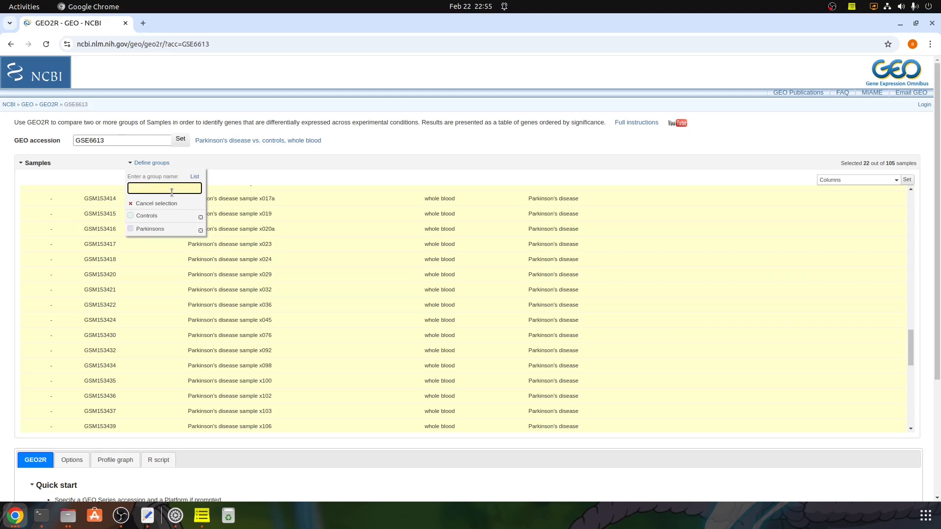
{"action": "left_click", "coordinate": [166, 228]}
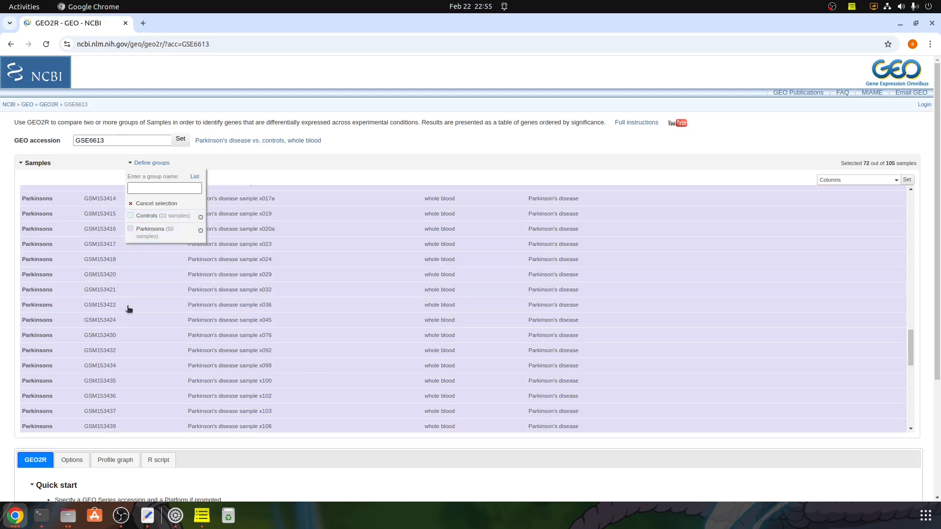
Review the group assignments across the whole sample list, including the neurological disease control samples
{"action": "scroll", "coordinate": [168, 379], "scroll_direction": "down", "scroll_amount": 1}
{"action": "scroll", "coordinate": [169, 379], "scroll_direction": "down", "scroll_amount": 5}
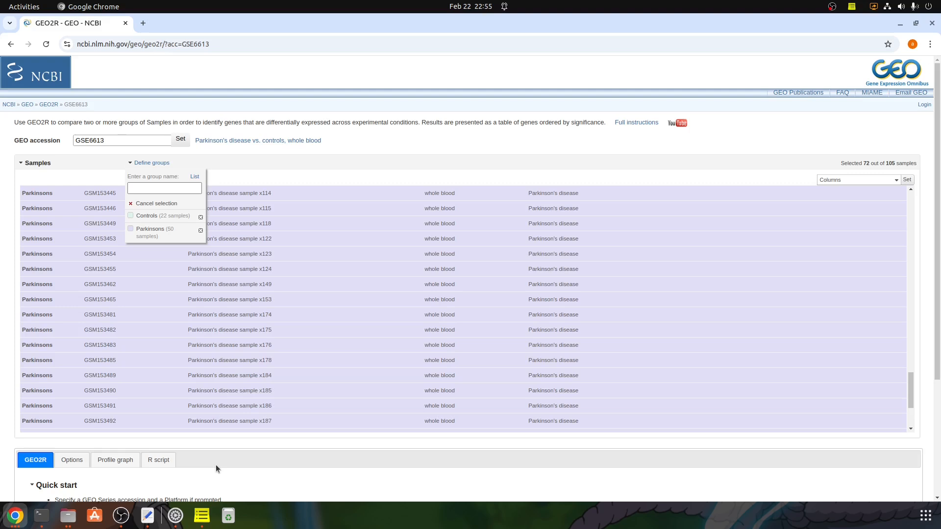
{"action": "scroll", "coordinate": [215, 465], "scroll_direction": "down", "scroll_amount": 2}
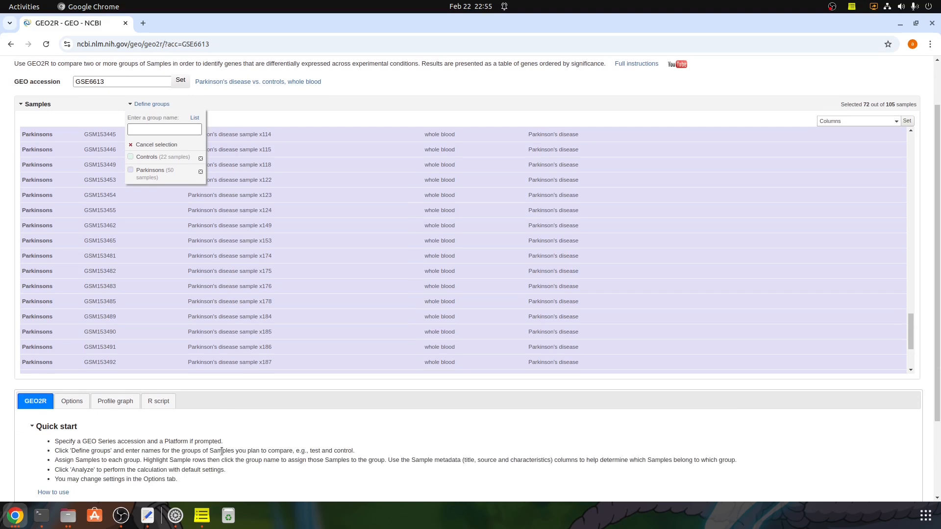
{"action": "scroll", "coordinate": [523, 340], "scroll_direction": "up", "scroll_amount": 10}
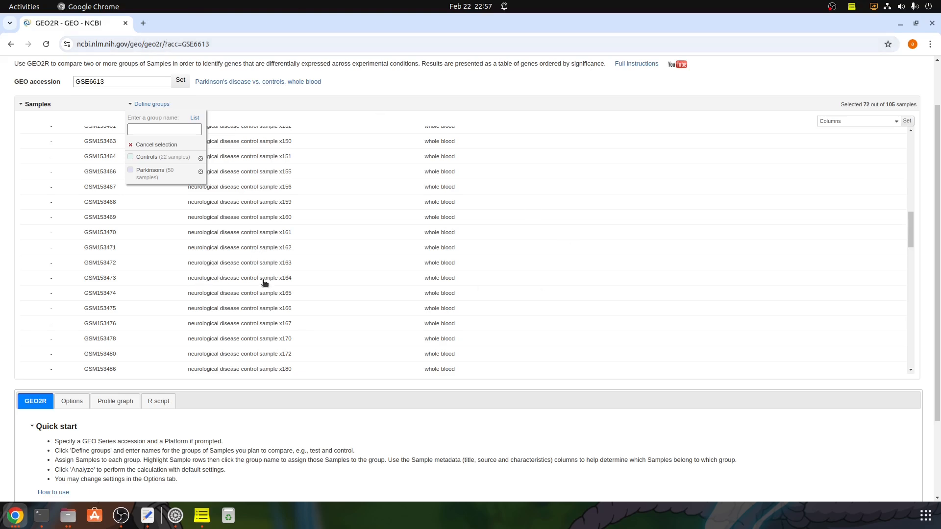
{"action": "scroll", "coordinate": [248, 294], "scroll_direction": "up", "scroll_amount": 3}
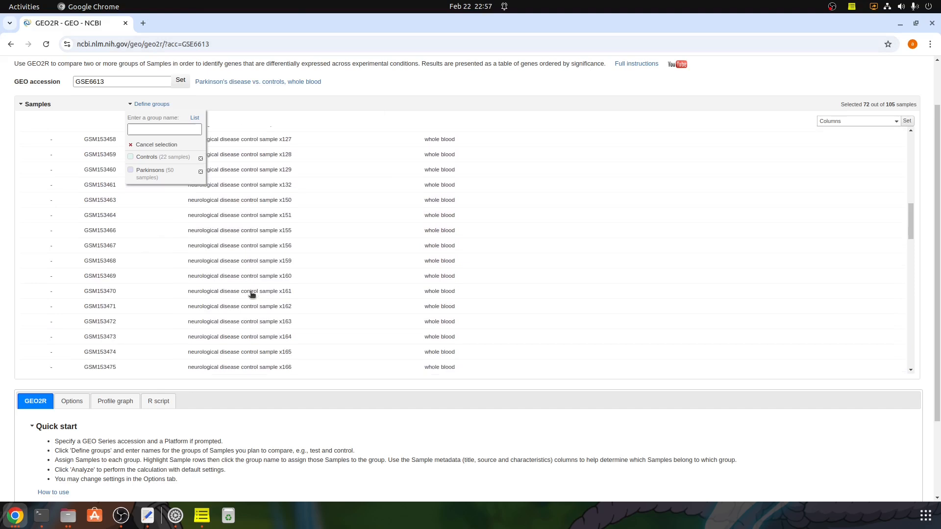
{"action": "scroll", "coordinate": [252, 294], "scroll_direction": "down", "scroll_amount": 5}
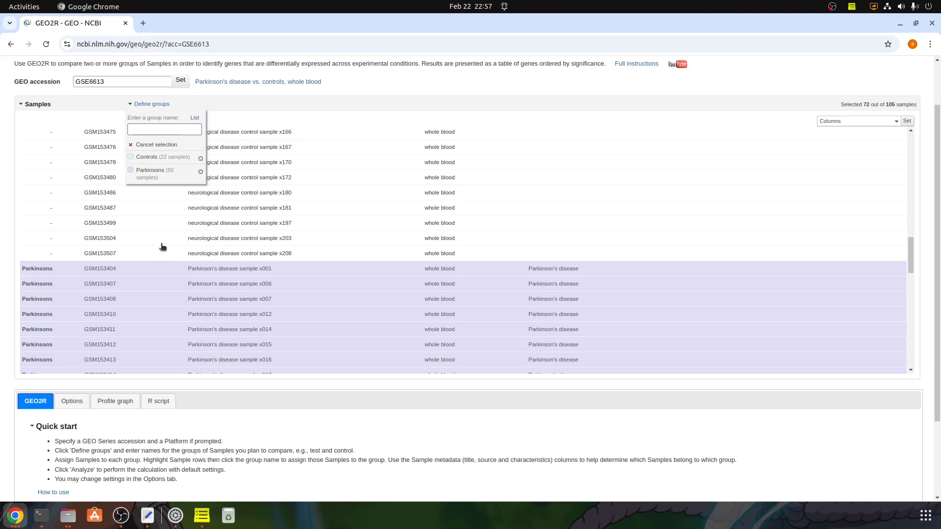
{"action": "scroll", "coordinate": [162, 247], "scroll_direction": "down", "scroll_amount": 10}
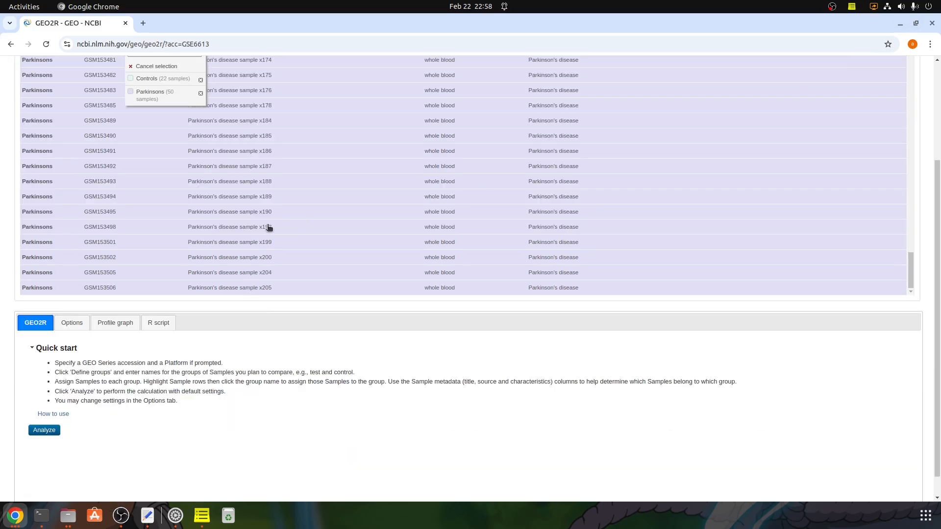
{"action": "scroll", "coordinate": [199, 304], "scroll_direction": "up", "scroll_amount": 5}
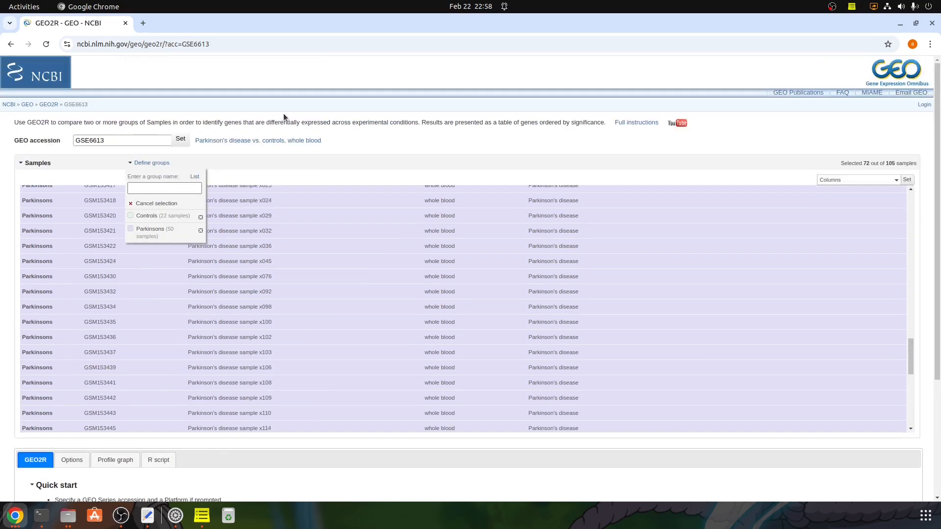
{"action": "scroll", "coordinate": [287, 318], "scroll_direction": "up", "scroll_amount": 10}
{"action": "scroll", "coordinate": [287, 317], "scroll_direction": "up", "scroll_amount": 10}
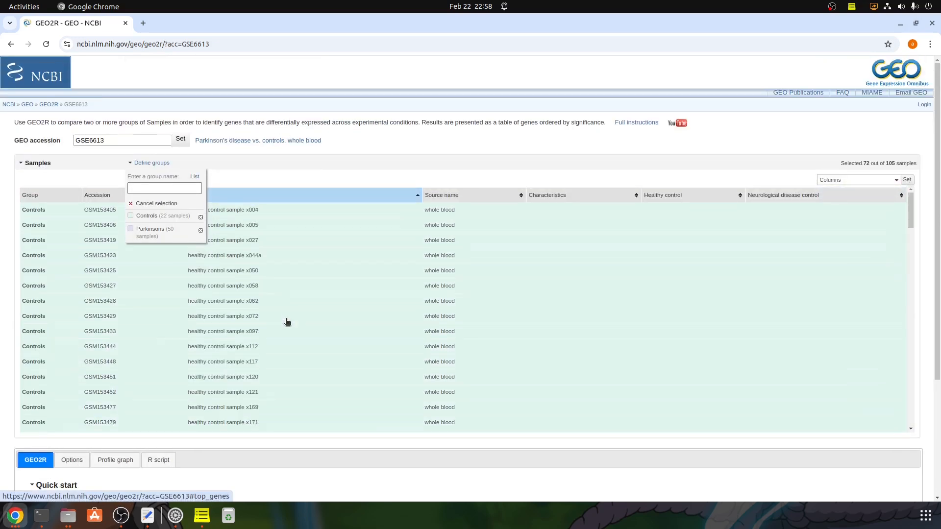
Review the analysis options, including P-value adjustment and plot display settings, and the profile graph's ID entry
{"action": "scroll", "coordinate": [288, 317], "scroll_direction": "down", "scroll_amount": 20}
{"action": "scroll", "coordinate": [126, 322], "scroll_direction": "down", "scroll_amount": 4}
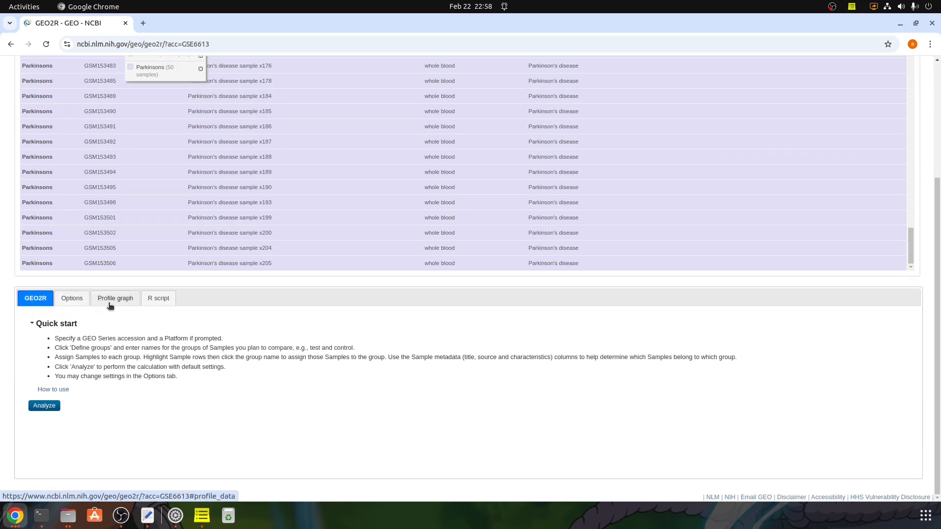
{"action": "left_click", "coordinate": [70, 300]}
{"action": "scroll", "coordinate": [43, 305], "scroll_direction": "down", "scroll_amount": 2}
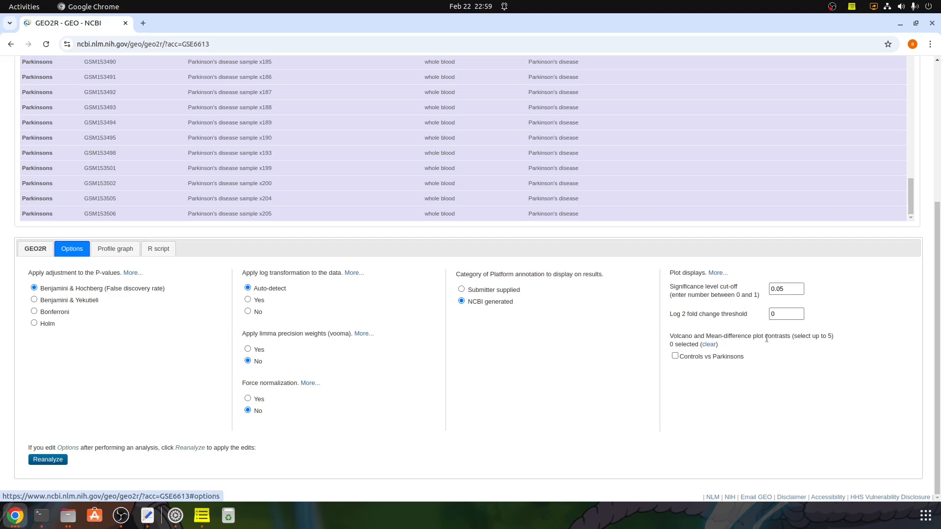
{"action": "left_click", "coordinate": [111, 250]}
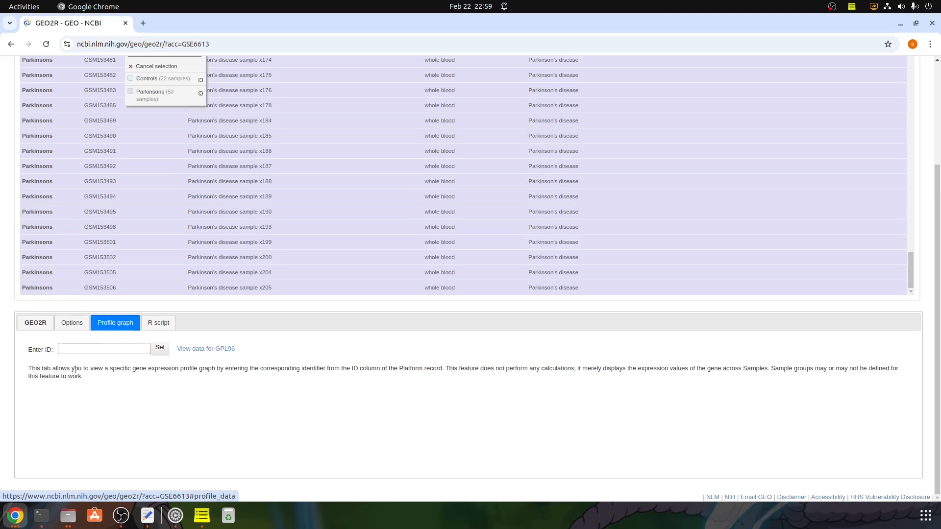
{"action": "left_click", "coordinate": [88, 349]}
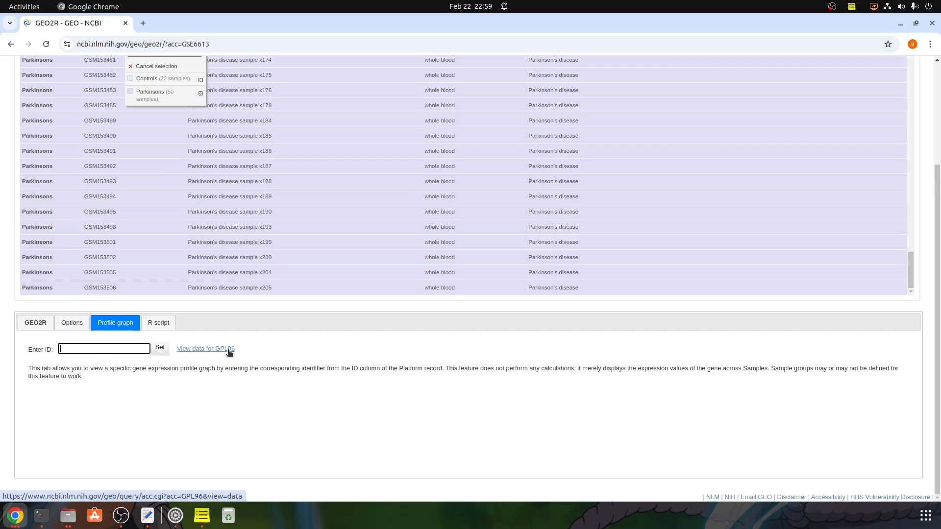
Examine the generated R script, from loading the GEO data to the statistics and plotting code
{"action": "left_click", "coordinate": [162, 323]}
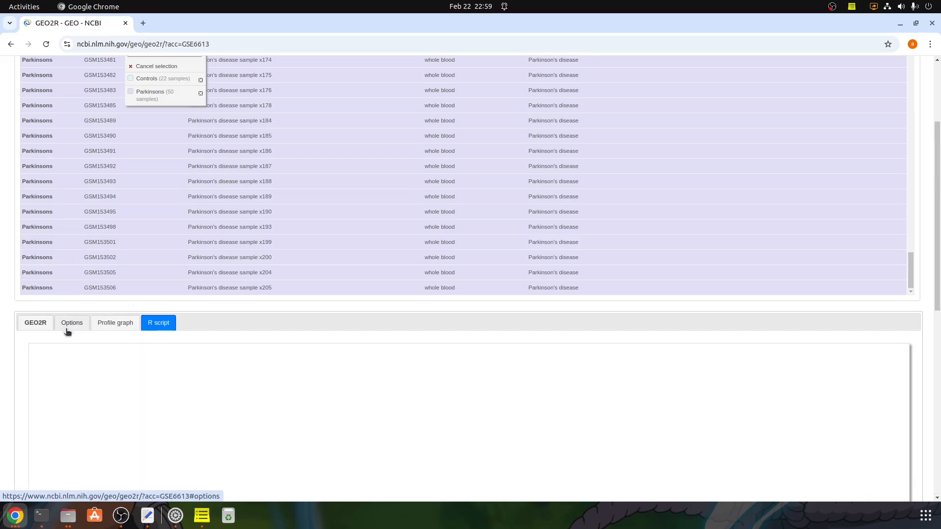
{"action": "scroll", "coordinate": [67, 331], "scroll_direction": "down", "scroll_amount": 5}
{"action": "scroll", "coordinate": [68, 336], "scroll_direction": "down", "scroll_amount": 20}
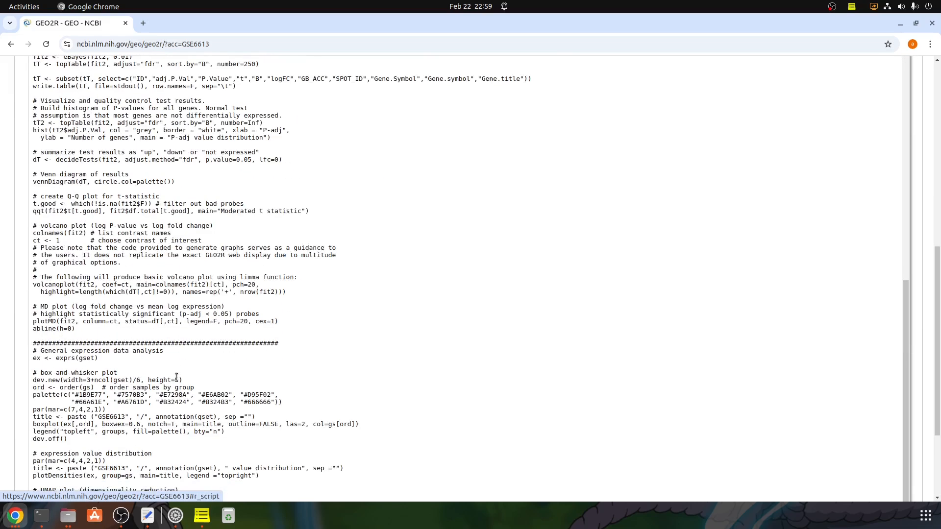
{"action": "scroll", "coordinate": [123, 389], "scroll_direction": "up", "scroll_amount": 20}
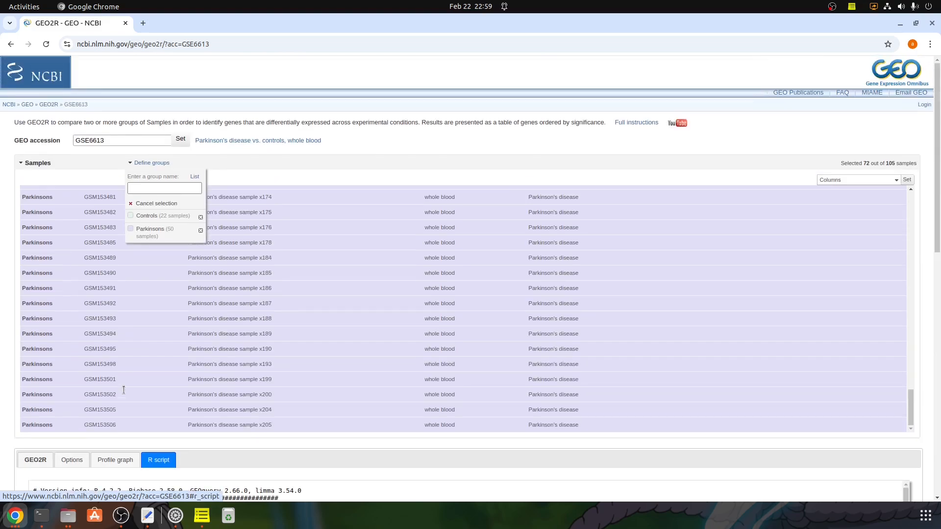
{"action": "scroll", "coordinate": [123, 390], "scroll_direction": "down", "scroll_amount": 20}
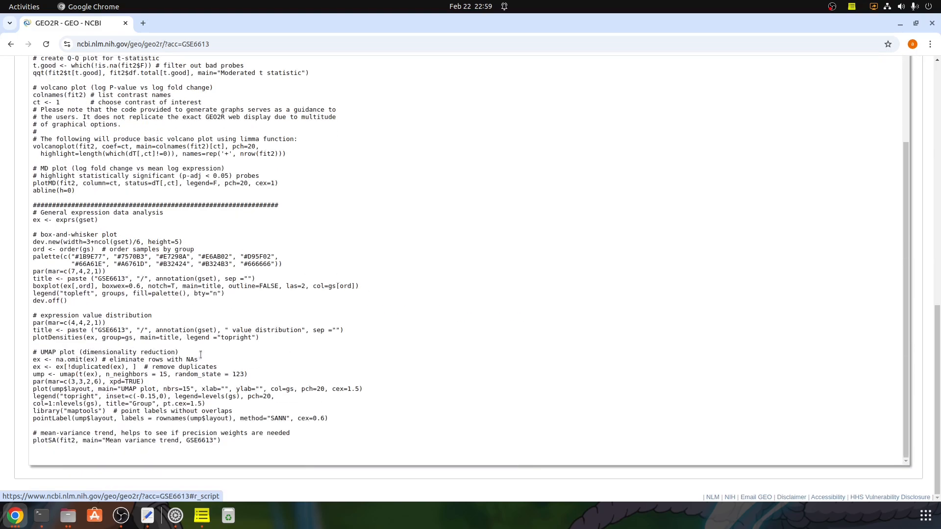
{"action": "scroll", "coordinate": [218, 460], "scroll_direction": "up", "scroll_amount": 8}
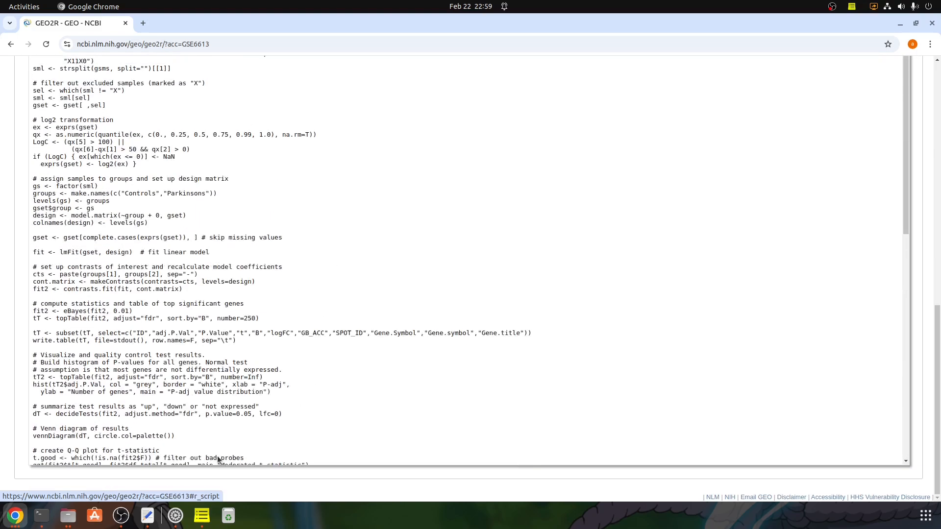
{"action": "scroll", "coordinate": [218, 459], "scroll_direction": "up", "scroll_amount": 15}
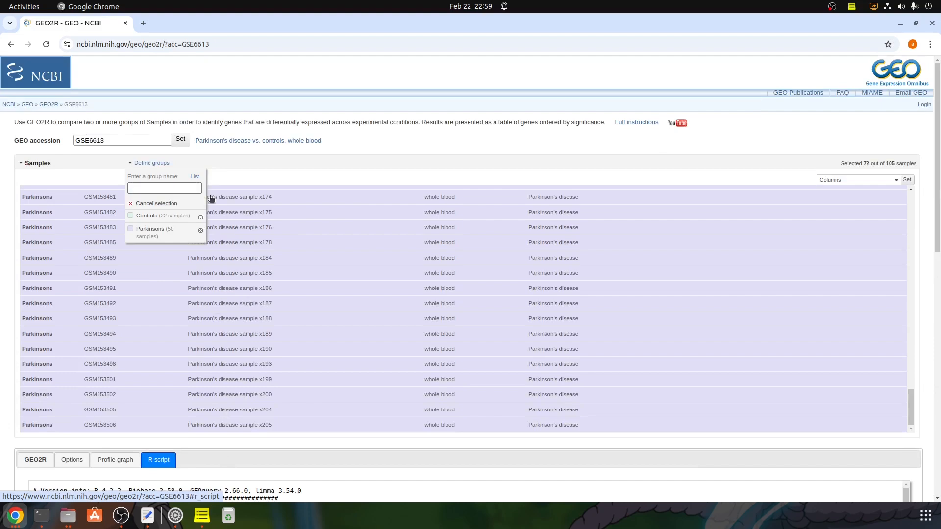
{"action": "scroll", "coordinate": [229, 431], "scroll_direction": "down", "scroll_amount": 15}
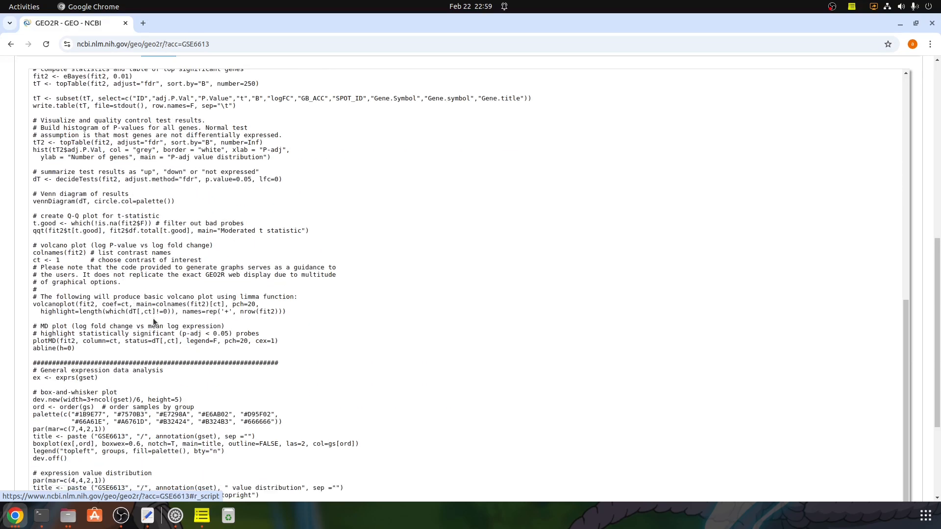
{"action": "scroll", "coordinate": [153, 318], "scroll_direction": "up", "scroll_amount": 20}
{"action": "scroll", "coordinate": [19, 280], "scroll_direction": "down", "scroll_amount": 10}
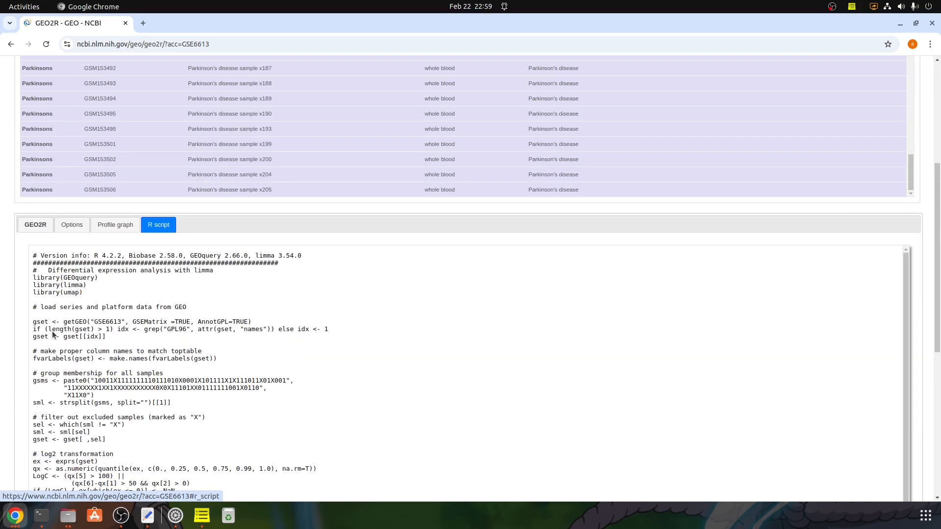
Run the GEO2R analysis of Controls versus Parkinsons and look through the top differentially expressed genes table
{"action": "left_click", "coordinate": [40, 227]}
{"action": "left_click", "coordinate": [57, 404]}
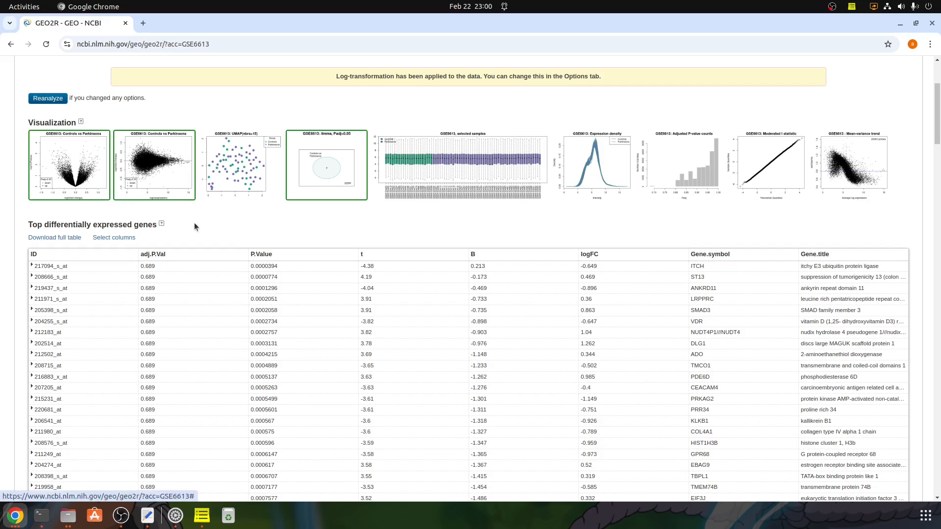
{"action": "left_click_drag", "start_coordinate": [24, 224], "coordinate": [153, 224]}
{"action": "scroll", "coordinate": [75, 241], "scroll_direction": "down", "scroll_amount": 20}
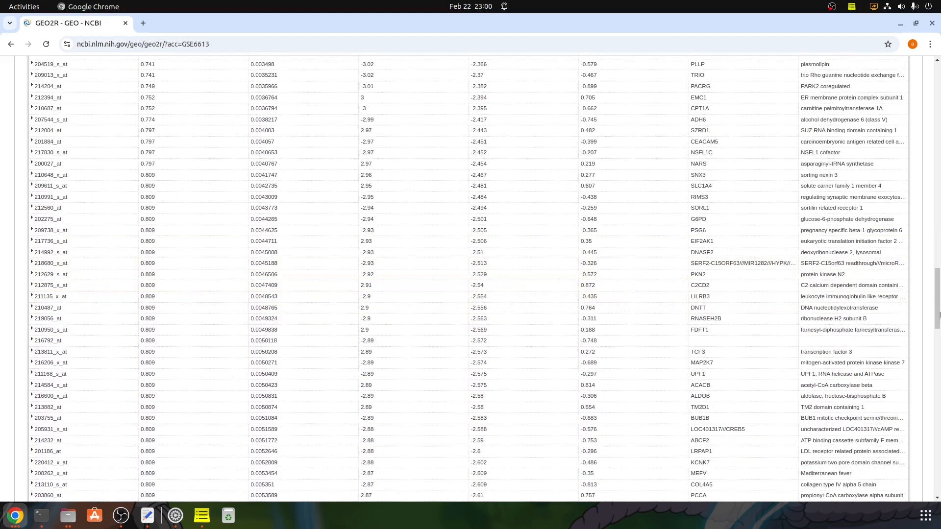
Inspect the enlarged volcano, mean-difference, UMAP and Venn diagram plots of the Controls versus Parkinsons comparison
{"action": "left_click_drag", "start_coordinate": [938, 315], "coordinate": [938, 86]}
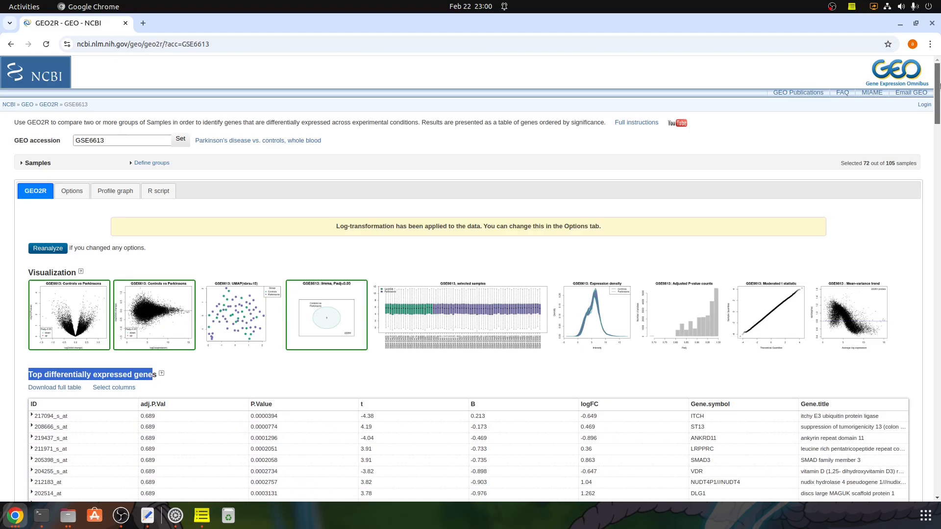
{"action": "left_click", "coordinate": [50, 331]}
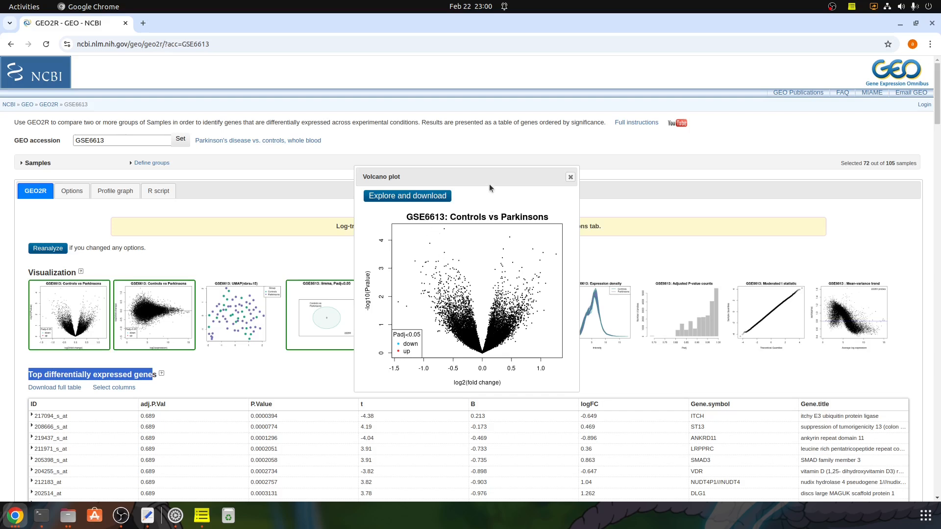
{"action": "left_click", "coordinate": [472, 148]}
{"action": "left_click", "coordinate": [148, 343]}
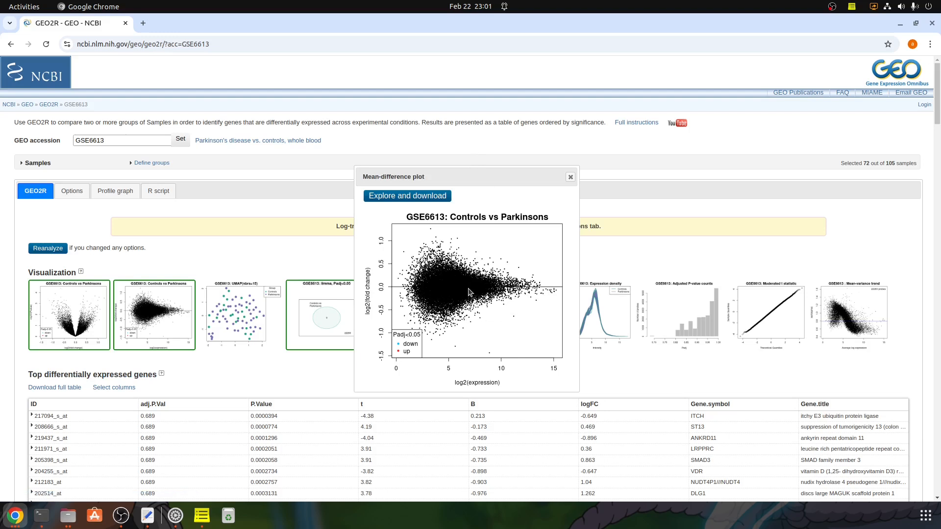
{"action": "left_click", "coordinate": [241, 328]}
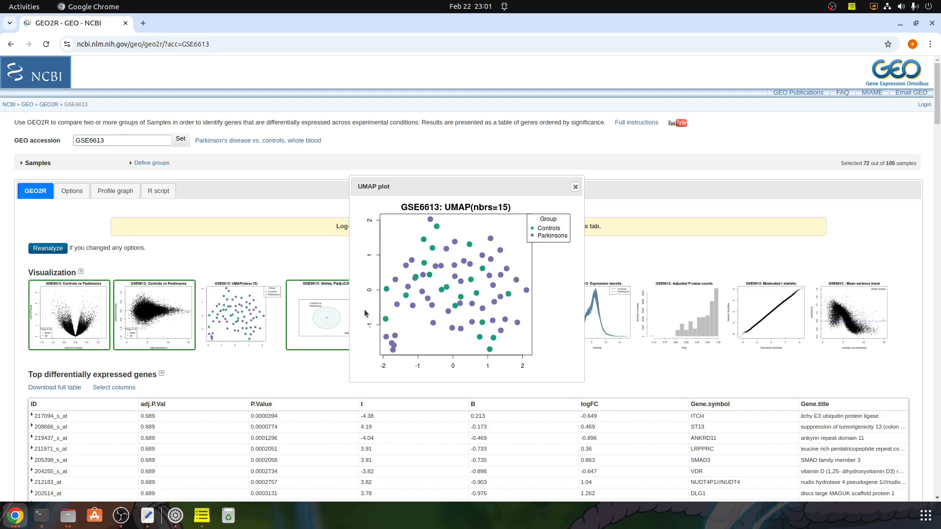
{"action": "left_click", "coordinate": [317, 320]}
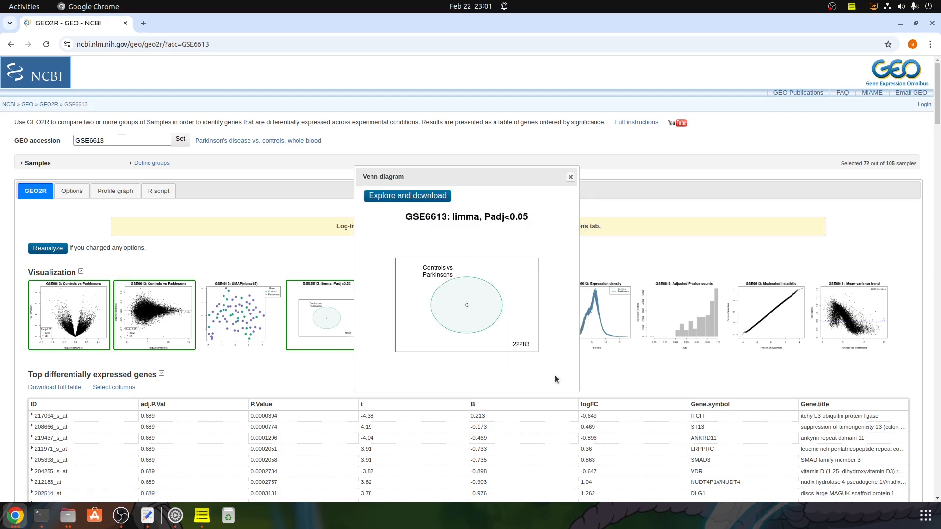
{"action": "left_click", "coordinate": [570, 177]}
Inspect the enlarged boxplot of the selected samples, the expression density plot and the adjusted P-value histogram
{"action": "left_click", "coordinate": [478, 321]}
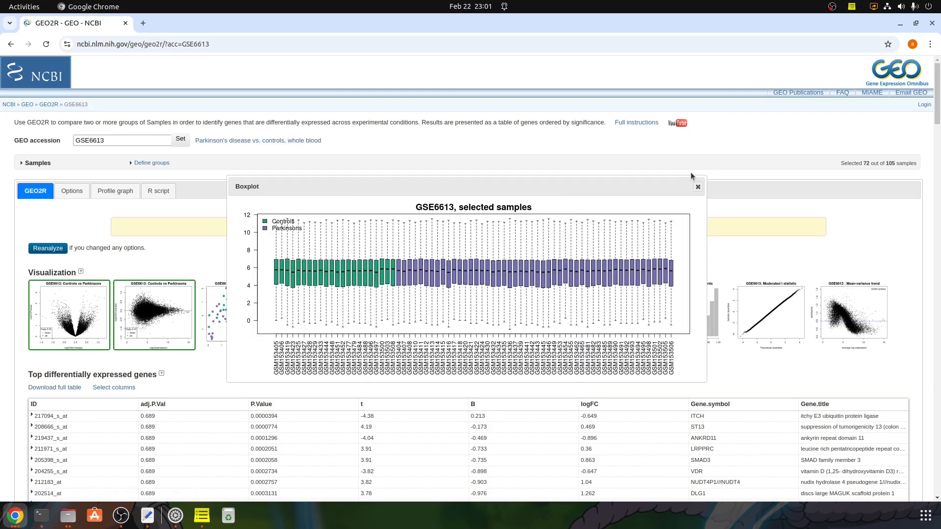
{"action": "left_click", "coordinate": [697, 188]}
{"action": "left_click", "coordinate": [582, 330]}
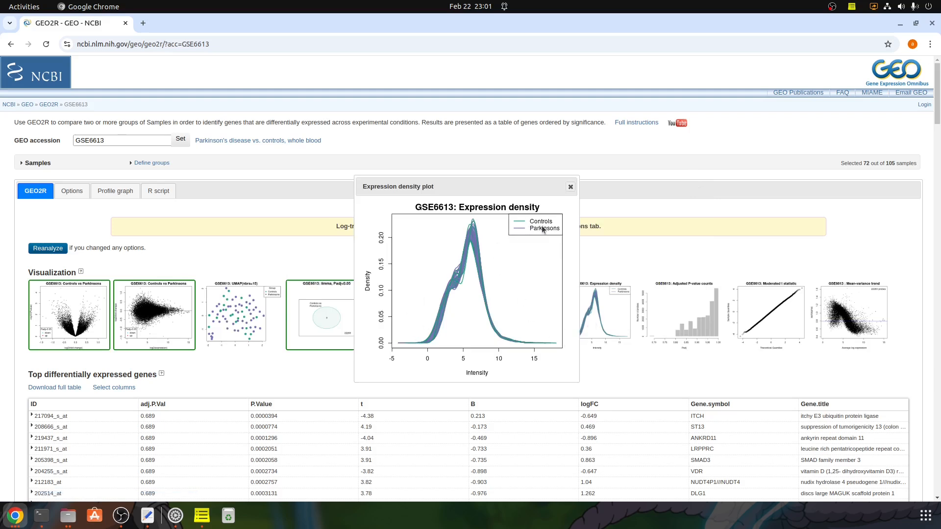
{"action": "left_click", "coordinate": [570, 187]}
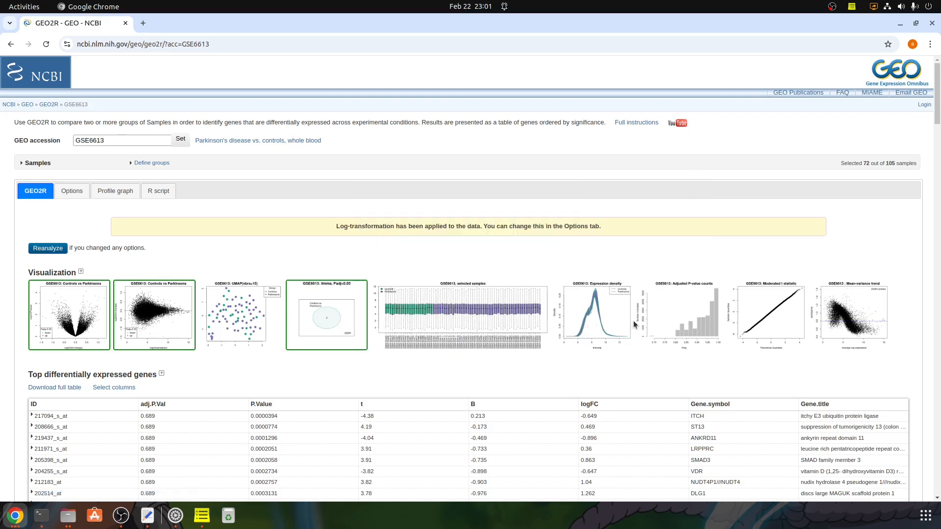
{"action": "left_click", "coordinate": [655, 320]}
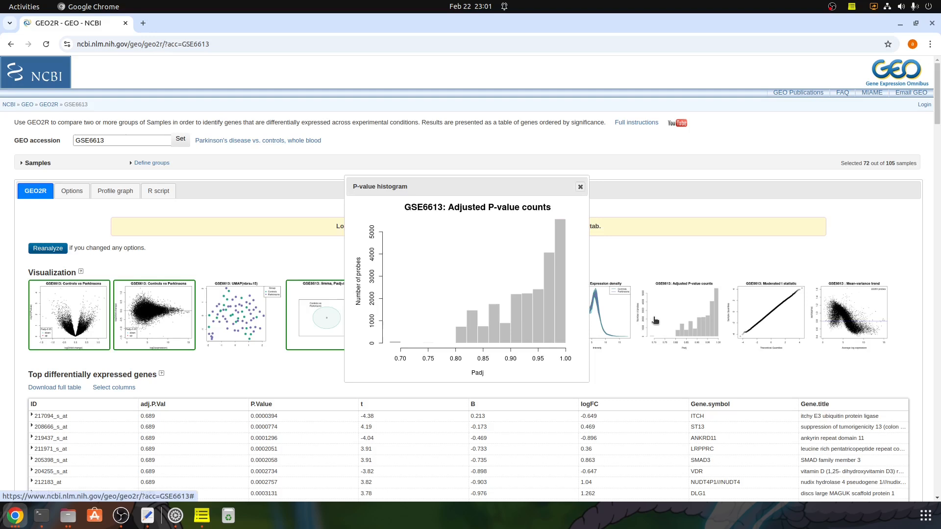
{"action": "left_click", "coordinate": [580, 187]}
Inspect the enlarged moderated t-statistic quantile-quantile plot and the mean-variance trend plot
{"action": "left_click", "coordinate": [786, 312]}
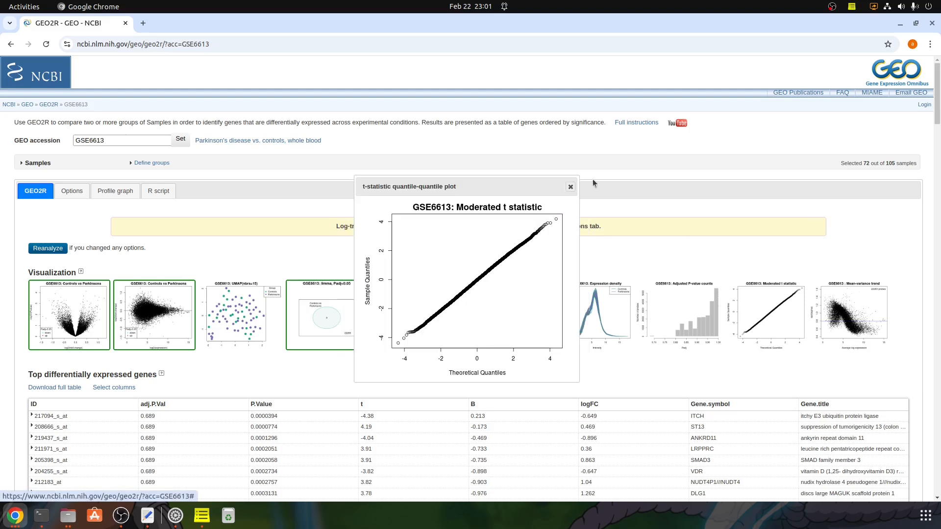
{"action": "left_click", "coordinate": [570, 187]}
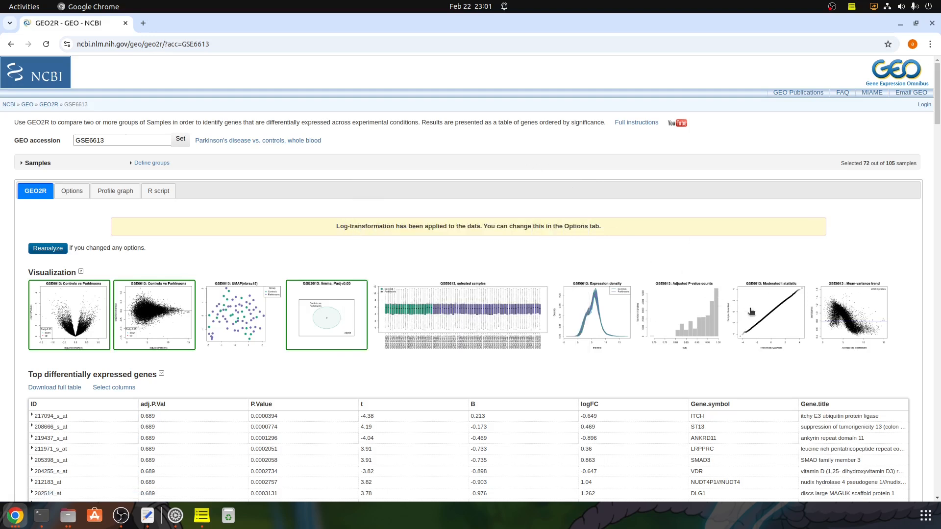
{"action": "left_click", "coordinate": [845, 320]}
{"action": "left_click", "coordinate": [571, 186]}
Examine the LRPPRC and ITCH expression graphs across both groups, collapse them, and check the logFC column
{"action": "scroll", "coordinate": [171, 353], "scroll_direction": "down", "scroll_amount": 1}
{"action": "scroll", "coordinate": [171, 353], "scroll_direction": "down", "scroll_amount": 1}
{"action": "scroll", "coordinate": [163, 349], "scroll_direction": "up", "scroll_amount": 2}
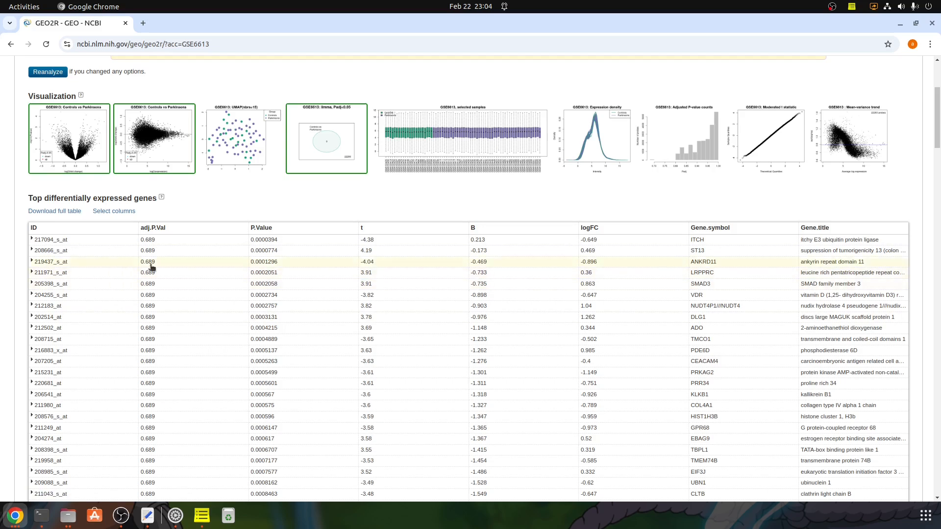
{"action": "left_click", "coordinate": [268, 275]}
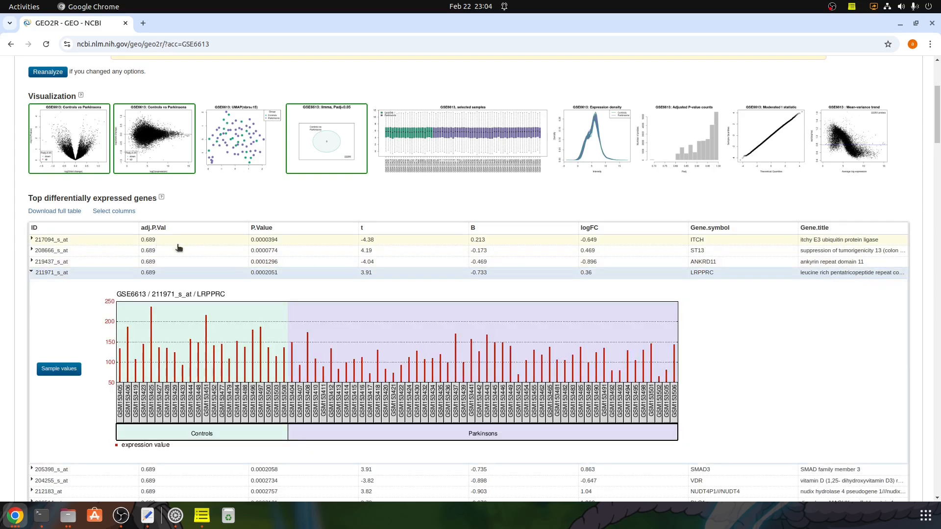
{"action": "left_click", "coordinate": [272, 240]}
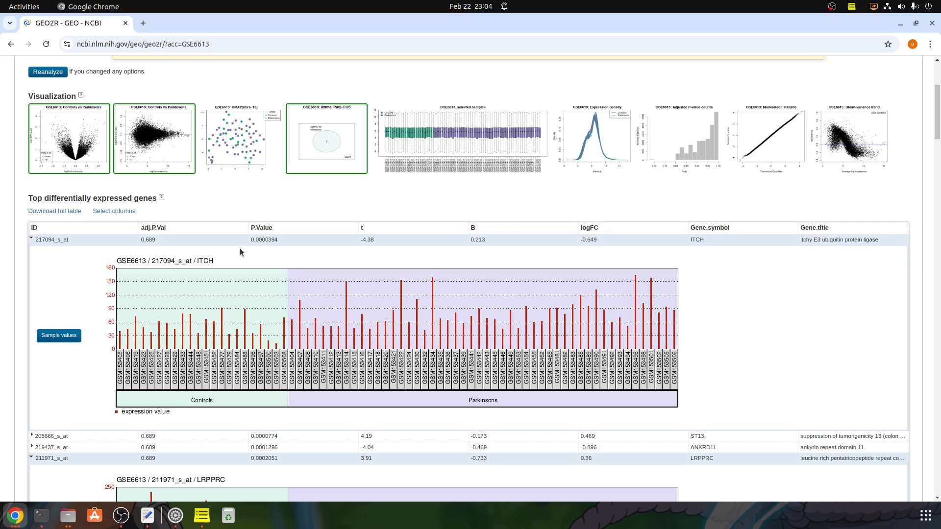
{"action": "left_click", "coordinate": [174, 240]}
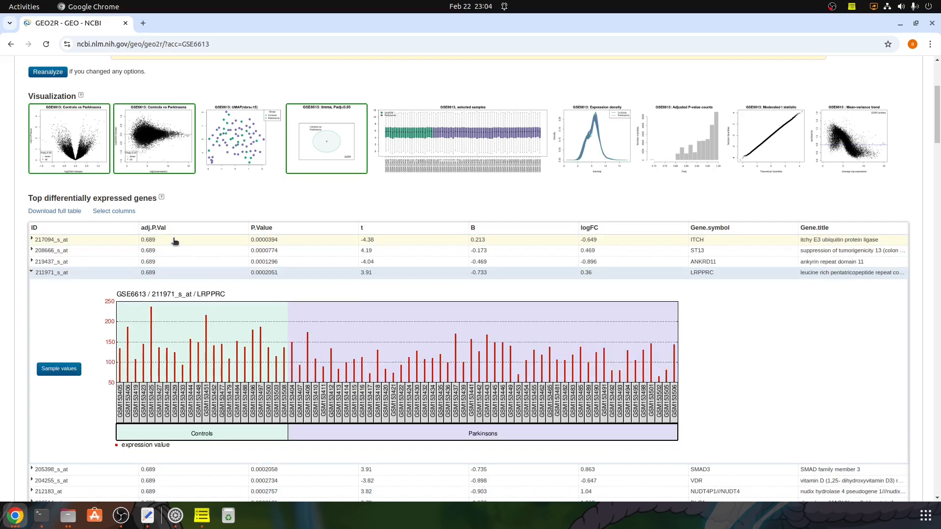
{"action": "left_click", "coordinate": [182, 273]}
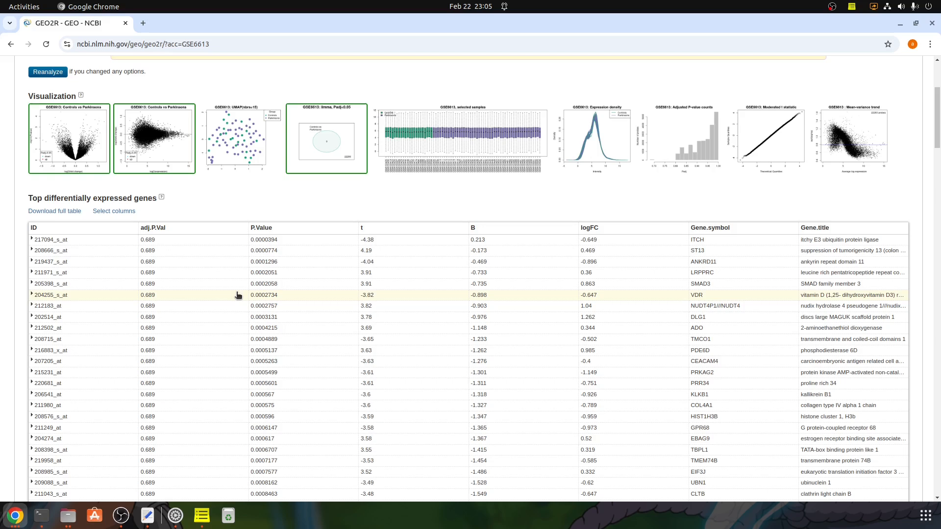
{"action": "double_click", "coordinate": [583, 228]}
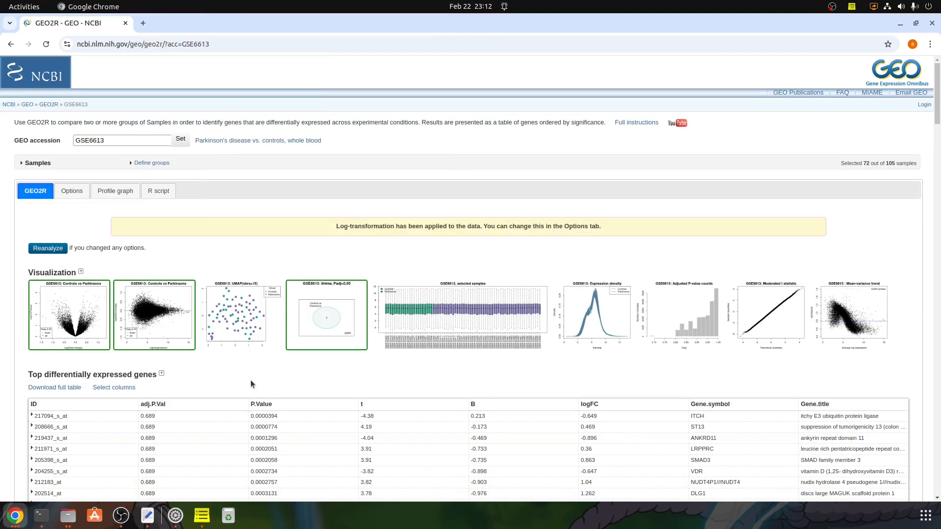
View the ST13 expression graph and the record of its Parkinsons sample GSM153454, and return to the GEO2R results
{"action": "scroll", "coordinate": [372, 429], "scroll_direction": "down", "scroll_amount": 3}
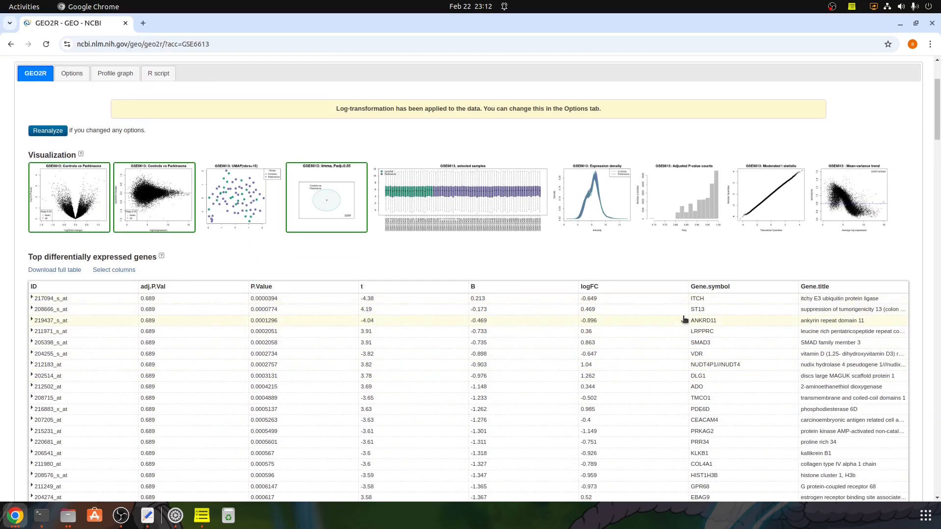
{"action": "left_click", "coordinate": [659, 309]}
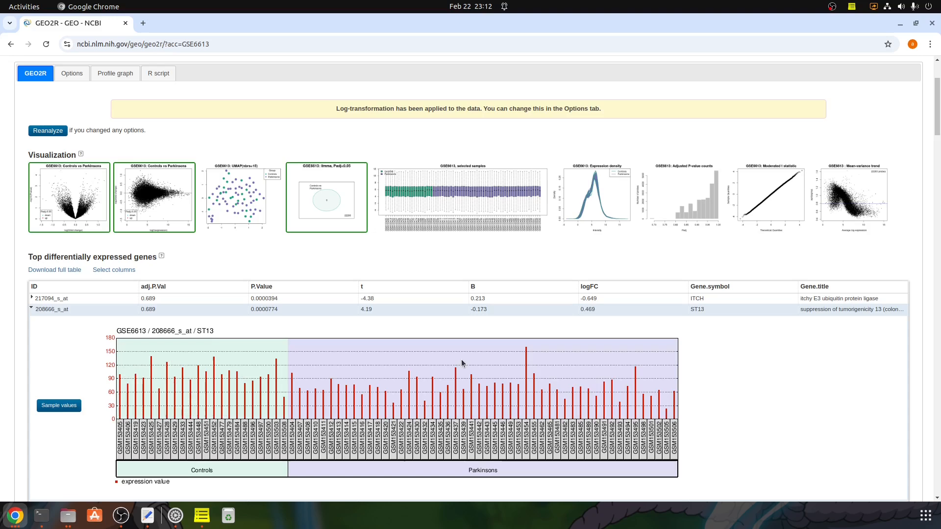
{"action": "left_click", "coordinate": [527, 457]}
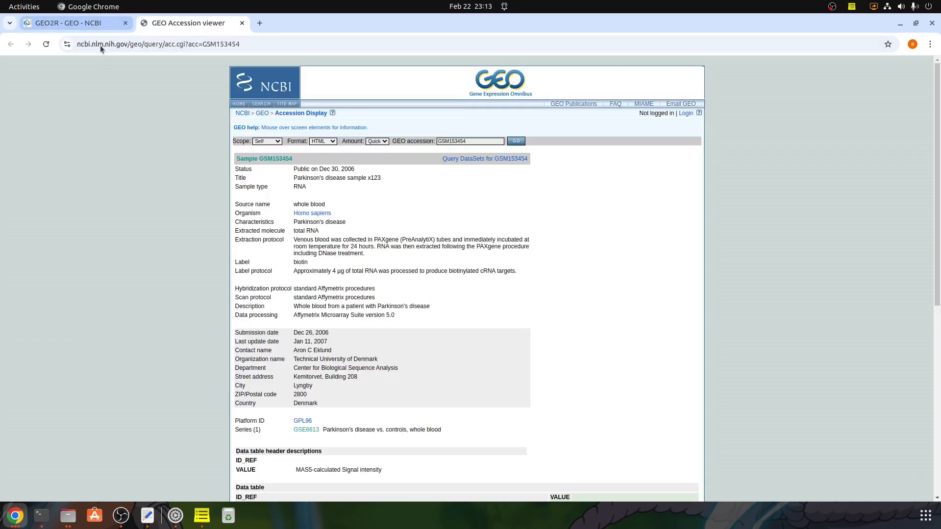
{"action": "left_click", "coordinate": [79, 22]}
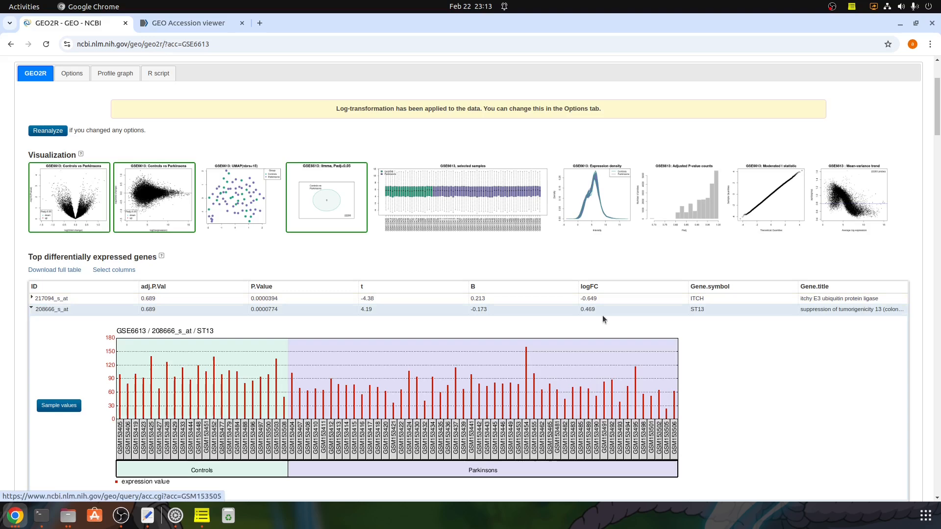
Expand the expression graphs of ANKRD11 and ITCH and compare their values between Controls and Parkinsons
{"action": "scroll", "coordinate": [378, 328], "scroll_direction": "down", "scroll_amount": 3}
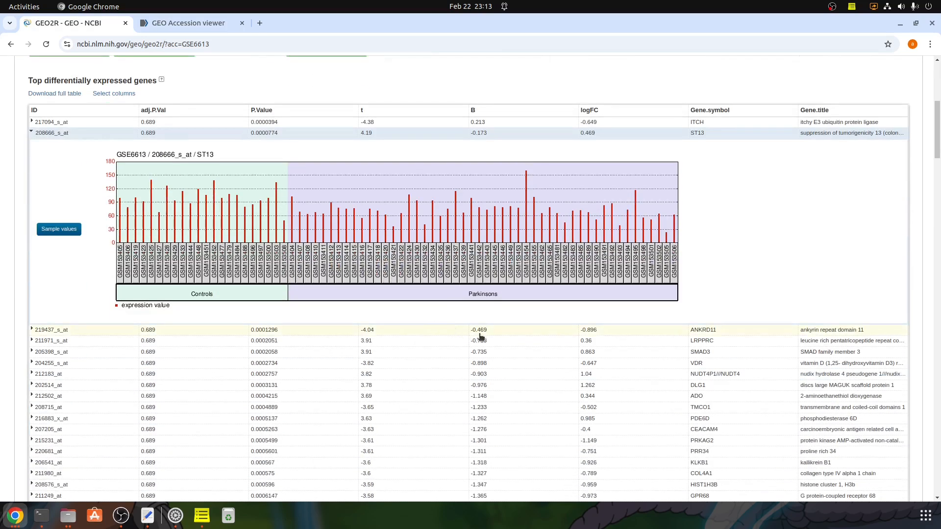
{"action": "left_click", "coordinate": [363, 331]}
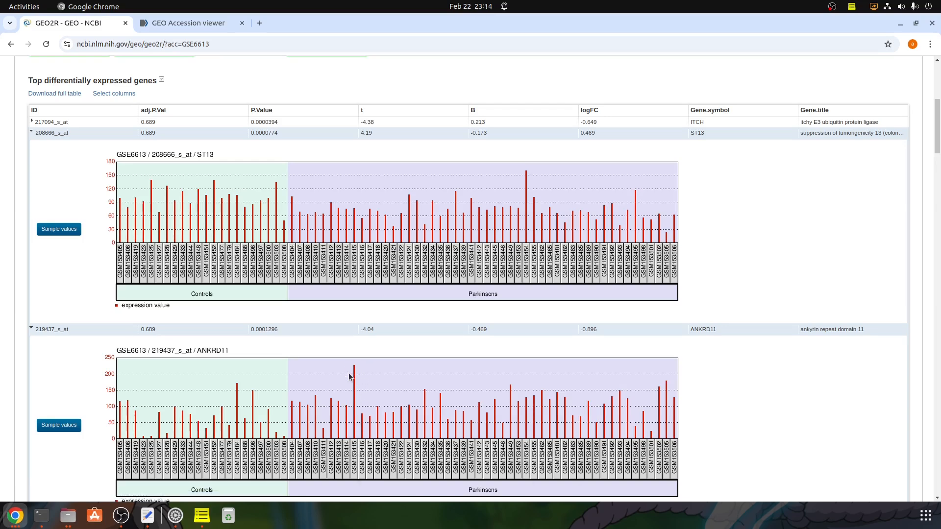
{"action": "scroll", "coordinate": [350, 376], "scroll_direction": "up", "scroll_amount": 10}
{"action": "left_click", "coordinate": [401, 417]}
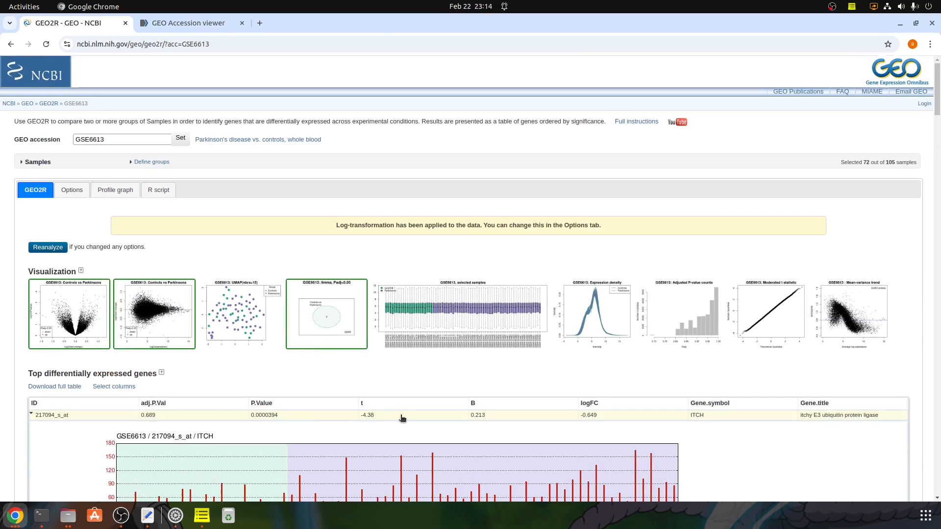
{"action": "scroll", "coordinate": [490, 414], "scroll_direction": "down", "scroll_amount": 4}
{"action": "scroll", "coordinate": [598, 372], "scroll_direction": "up", "scroll_amount": 4}
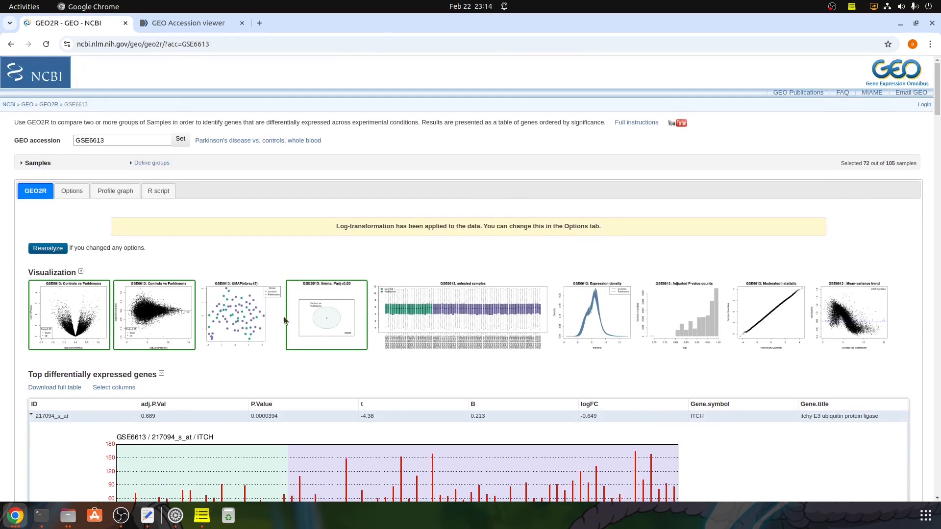